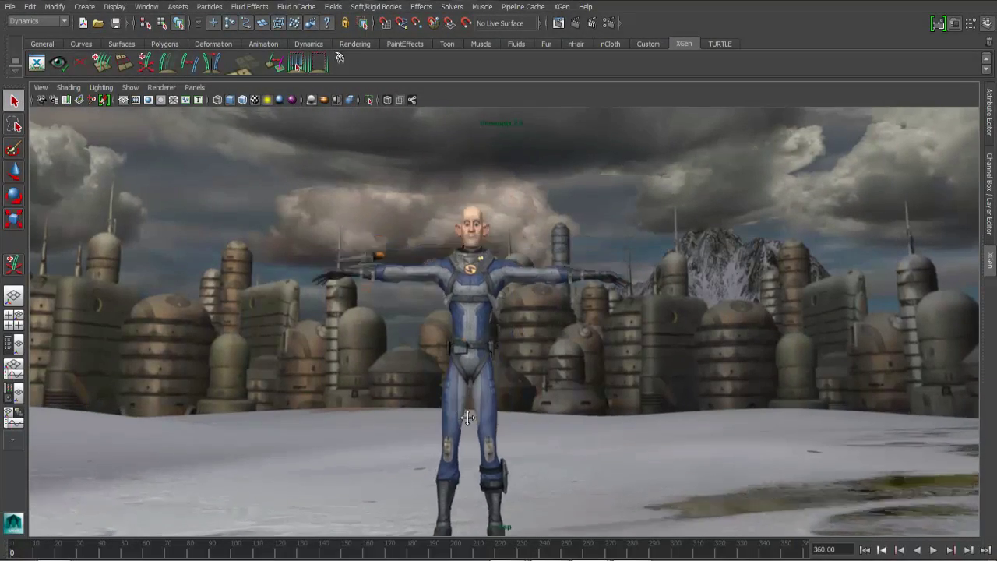
- Examine the character from the full figure in to the bald head and shoulders
right_click_drag(467, 477, 666, 469, "alt")
left_click_drag(629, 472, 579, 476, "alt")
middle_click_drag(548, 478, 547, 425, "alt")
right_click_drag(546, 425, 550, 463, "alt")
left_click_drag(551, 463, 520, 457, "alt")
middle_click_drag(520, 456, 504, 483, "alt")
left_click_drag(467, 477, 535, 478, "alt")
middle_click_drag(535, 473, 471, 499, "alt")
right_click_drag(470, 493, 488, 498, "alt")
left_click_drag(488, 497, 486, 493, "alt")
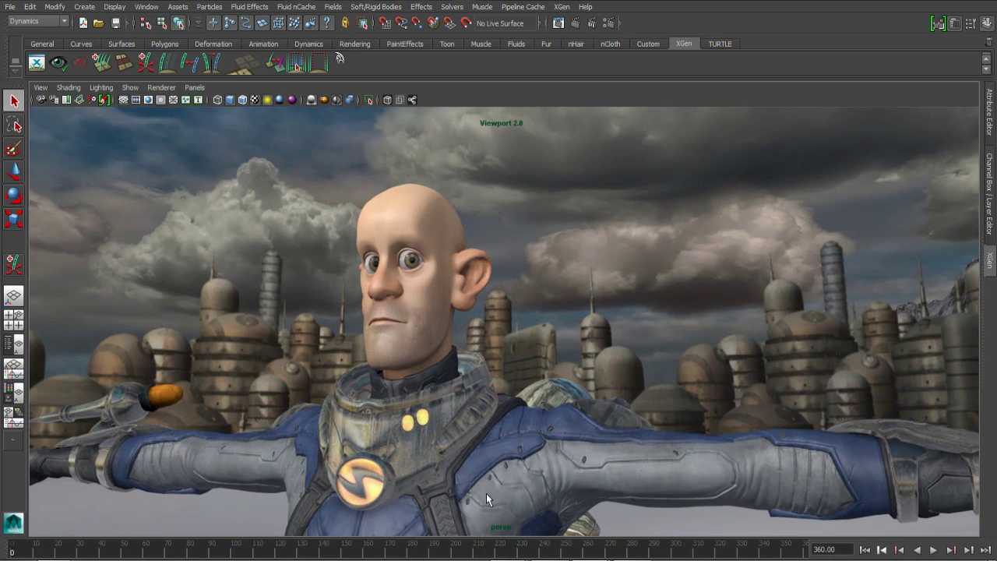
- Create an XGen description of groomable splines on the scalp mesh, stored in the existing Svens_Head collection
left_click(430, 203)
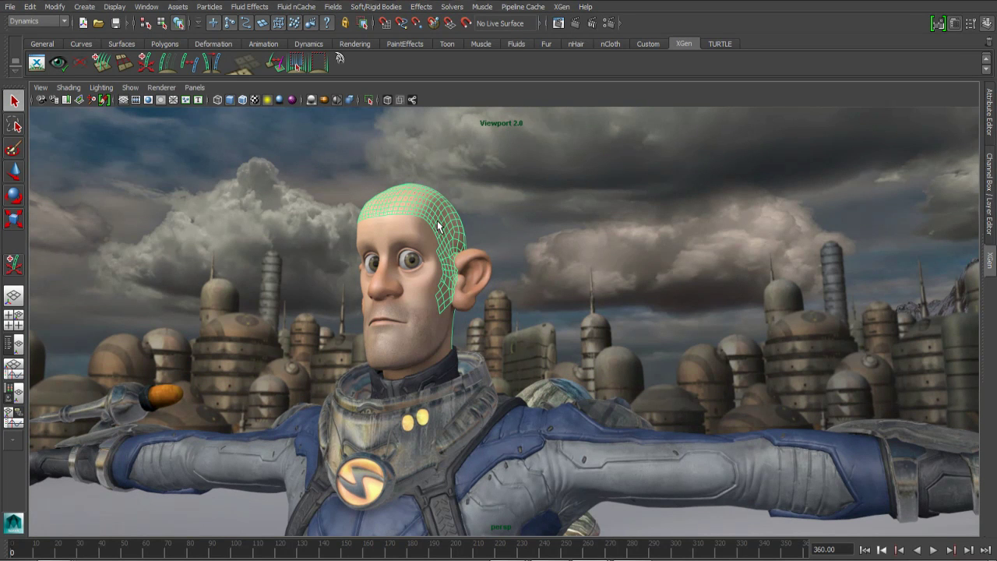
left_click(98, 67)
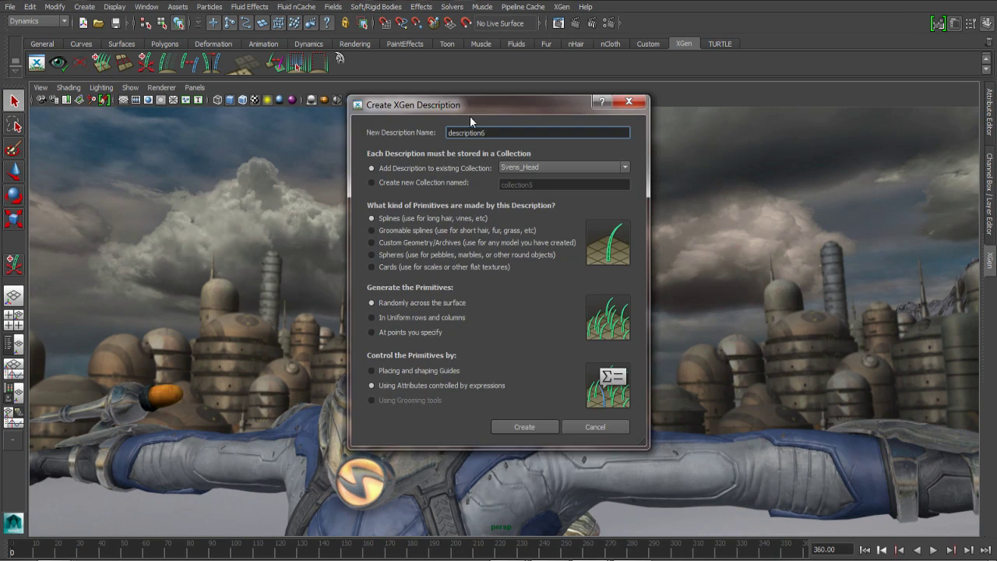
left_click_drag(515, 102, 776, 107)
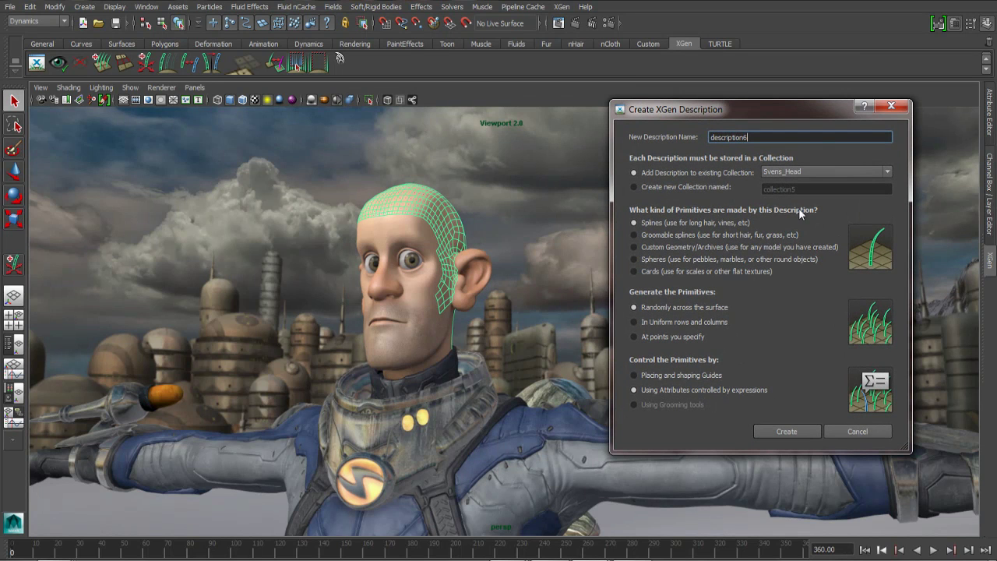
left_click(634, 235)
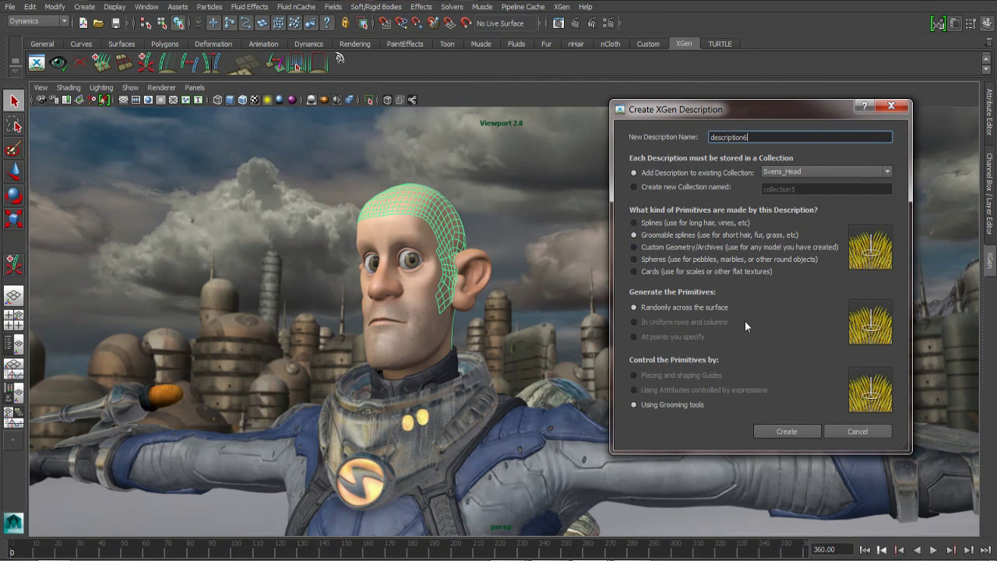
left_click(635, 223)
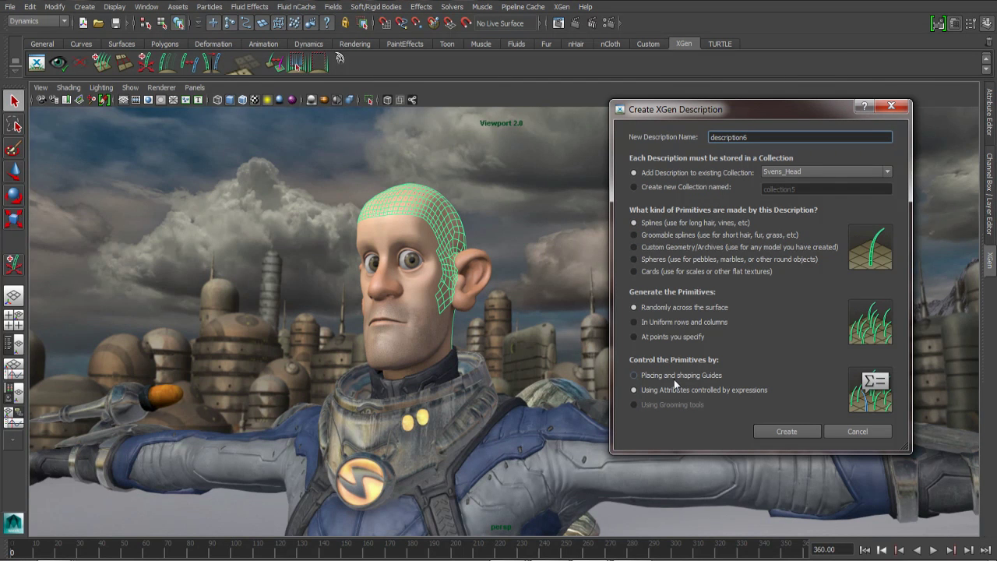
left_click(633, 234)
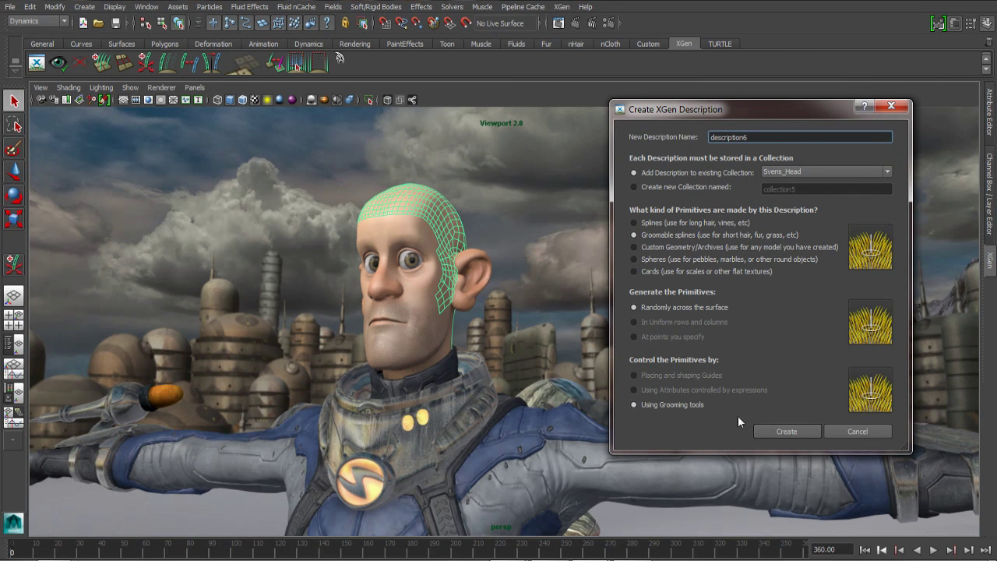
left_click(788, 430)
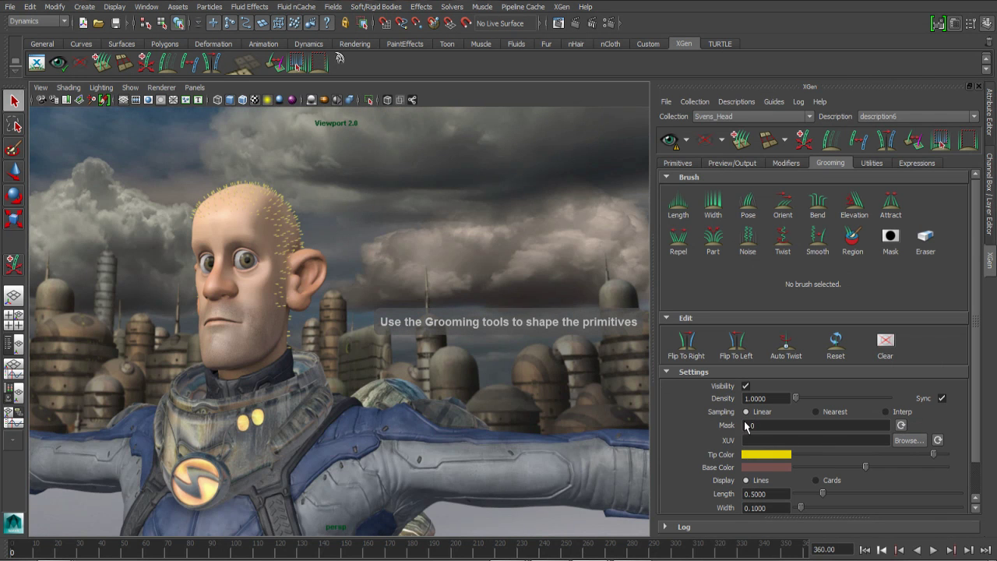
- Raise the groom density to about 20.14 and the groom length to about 0.765
left_click_drag(493, 268, 429, 354, "alt")
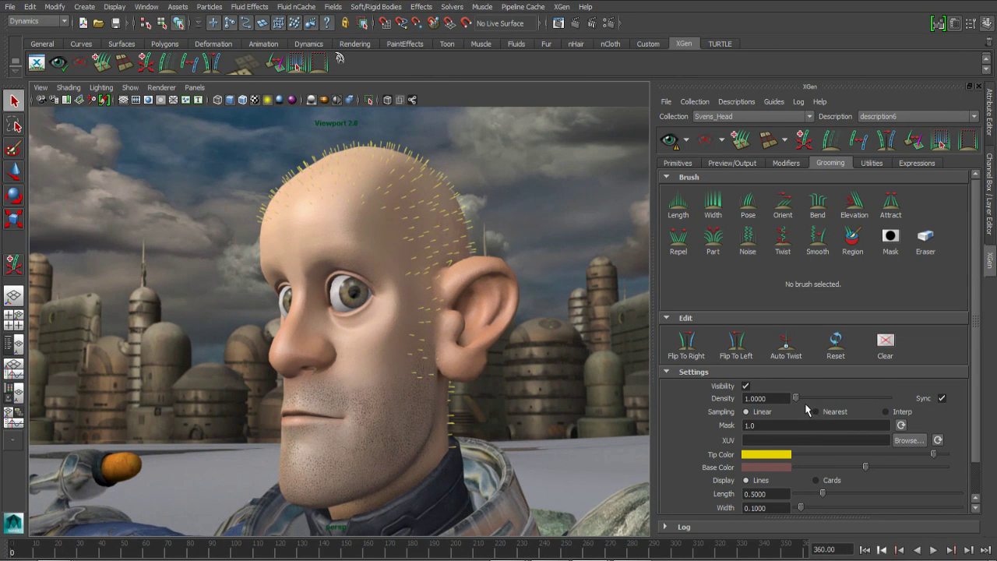
left_click_drag(796, 398, 797, 399)
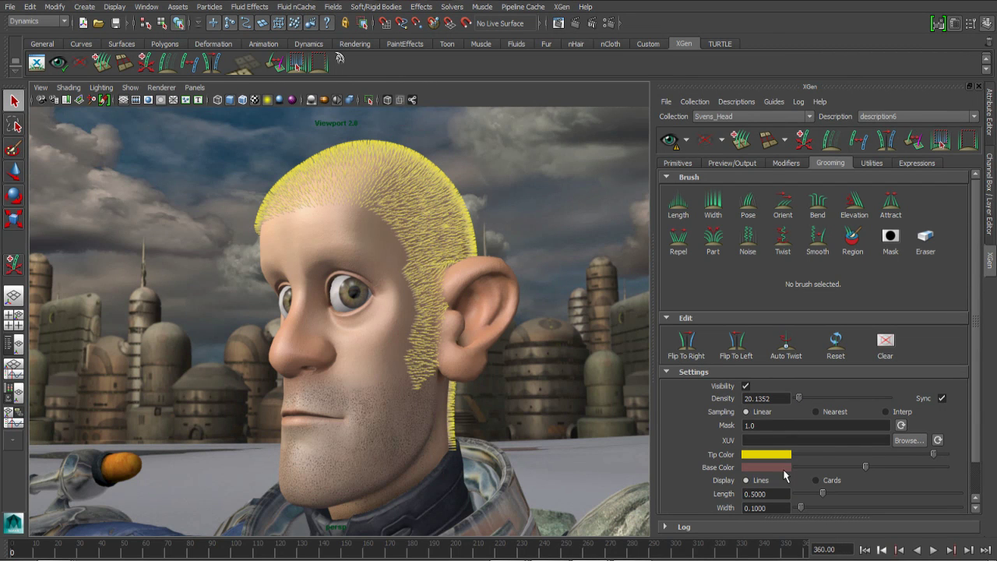
left_click_drag(830, 502, 847, 510)
middle_click_drag(496, 308, 504, 360, "alt")
right_click_drag(504, 360, 561, 327, "alt")
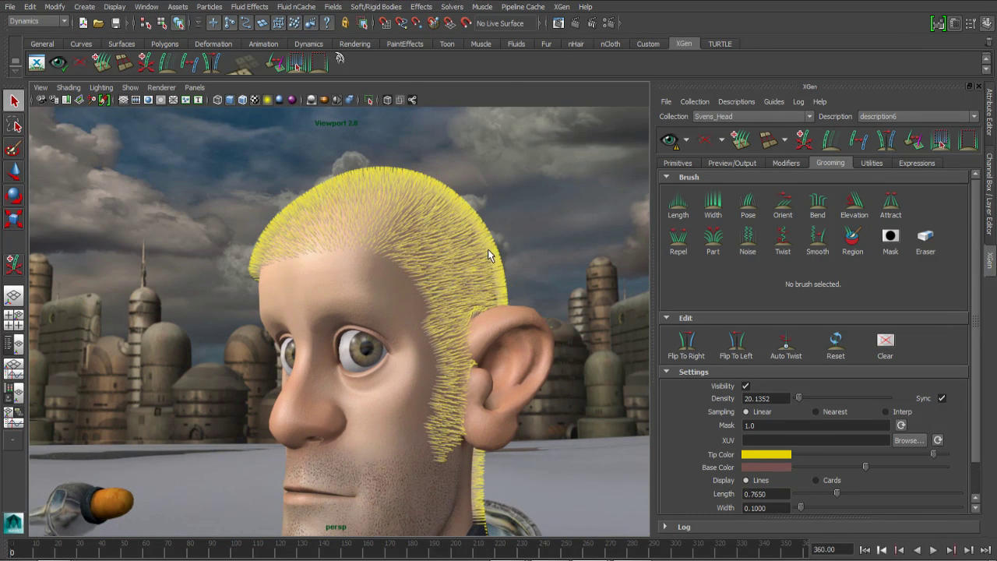
left_click_drag(467, 255, 487, 266, "alt")
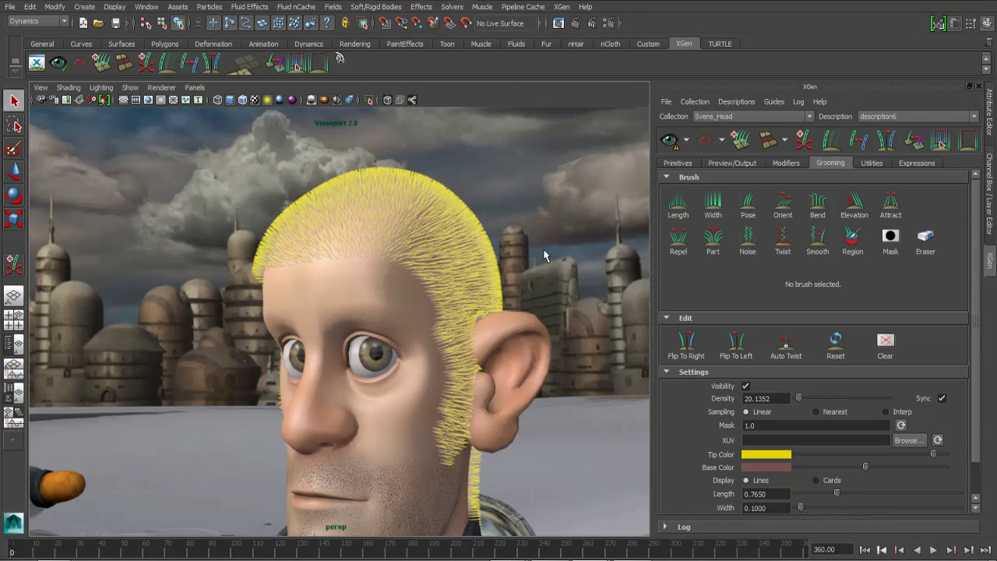
- Comb the hair on the side of the head and the sideburn using the Pose brush
left_click(748, 204)
mouse_move(464, 345)
left_mouse_down("alt")
mouse_move(412, 349)
mouse_move(445, 330)
mouse_move(434, 439)
mouse_move(444, 382)
mouse_move(414, 395)
mouse_move(459, 291)
mouse_move(443, 291)
mouse_move(460, 249)
mouse_move(325, 279)
mouse_move(338, 307)
mouse_move(329, 281)
mouse_move(378, 267)
mouse_move(314, 258)
left_mouse_up("alt")
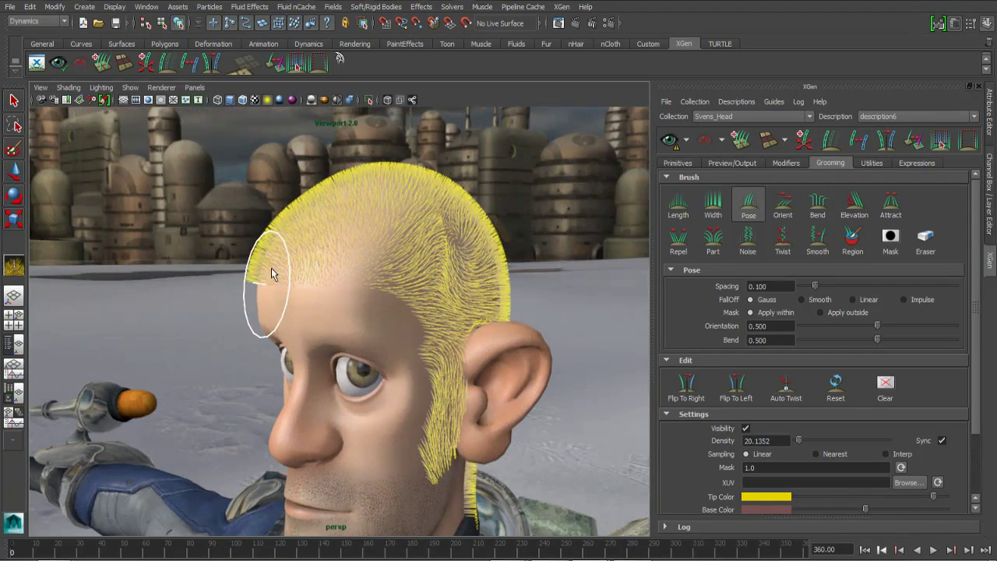
left_click_drag(382, 296, 265, 290, "alt")
mouse_move(358, 291)
left_mouse_down()
mouse_move(367, 318)
mouse_move(356, 494)
left_mouse_up()
mouse_move(401, 258)
left_mouse_down()
mouse_move(428, 455)
mouse_move(397, 498)
left_mouse_up()
mouse_move(399, 238)
left_mouse_down()
mouse_move(389, 289)
mouse_move(385, 272)
mouse_move(444, 301)
mouse_move(407, 266)
mouse_move(364, 247)
left_mouse_up()
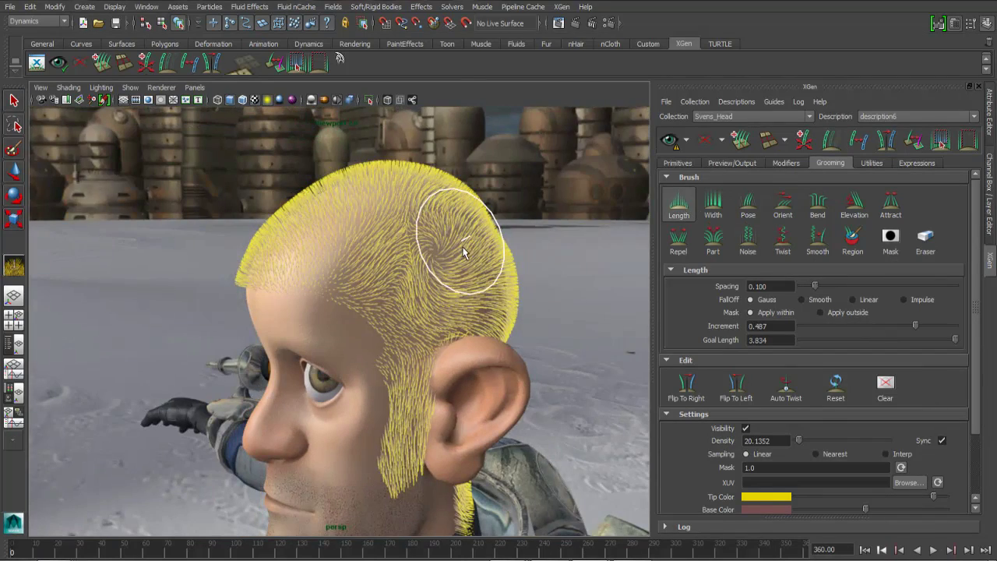
- Lengthen the hair along the crown and forehead with the Length brush and mirror the groom using Flip To Right
left_click_drag(464, 252, 456, 249, "alt")
mouse_move(304, 282)
left_mouse_down()
mouse_move(289, 272)
mouse_move(366, 282)
mouse_move(386, 263)
mouse_move(388, 237)
mouse_move(323, 223)
mouse_move(452, 297)
mouse_move(418, 247)
mouse_move(468, 226)
mouse_move(461, 295)
mouse_move(407, 195)
mouse_move(385, 189)
left_mouse_up()
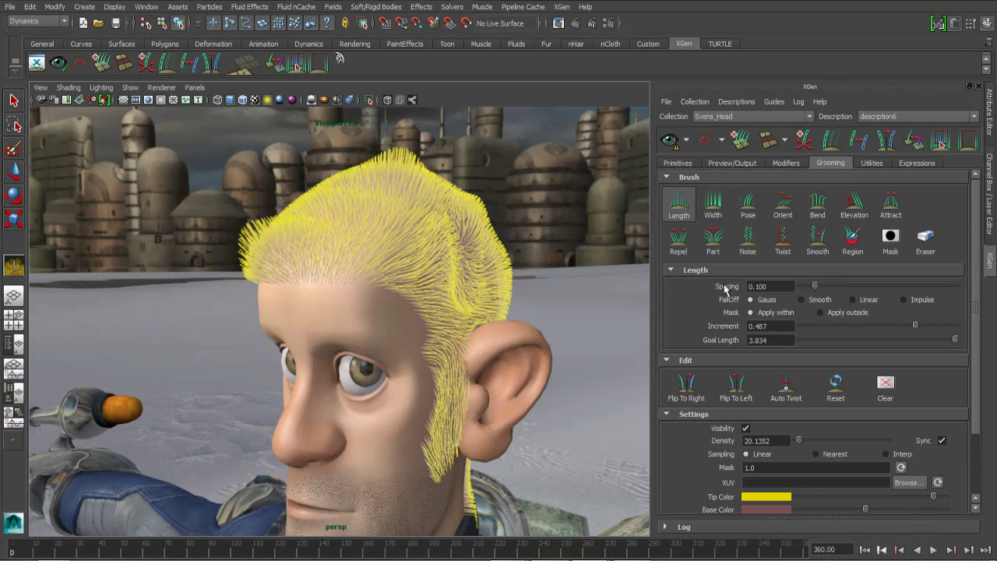
key("q")
mouse_move(529, 275)
left_mouse_down("alt")
mouse_move(584, 267)
mouse_move(623, 281)
left_mouse_up("alt")
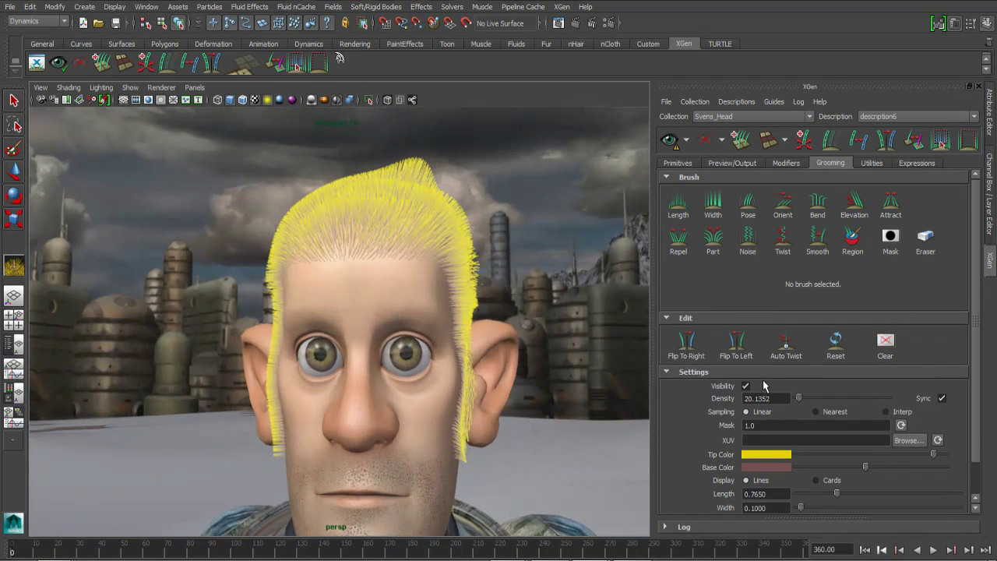
left_click(692, 351)
left_click_drag(503, 272, 524, 307, "alt")
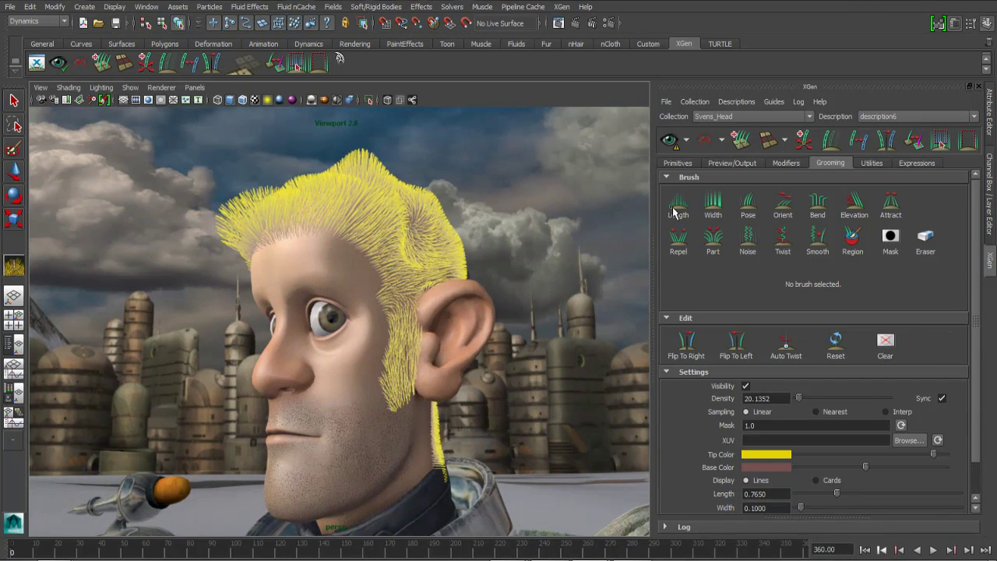
- Set the spline primitives' taper to 0.57 and replace their width map with a constant value of 0.055
left_click(677, 164)
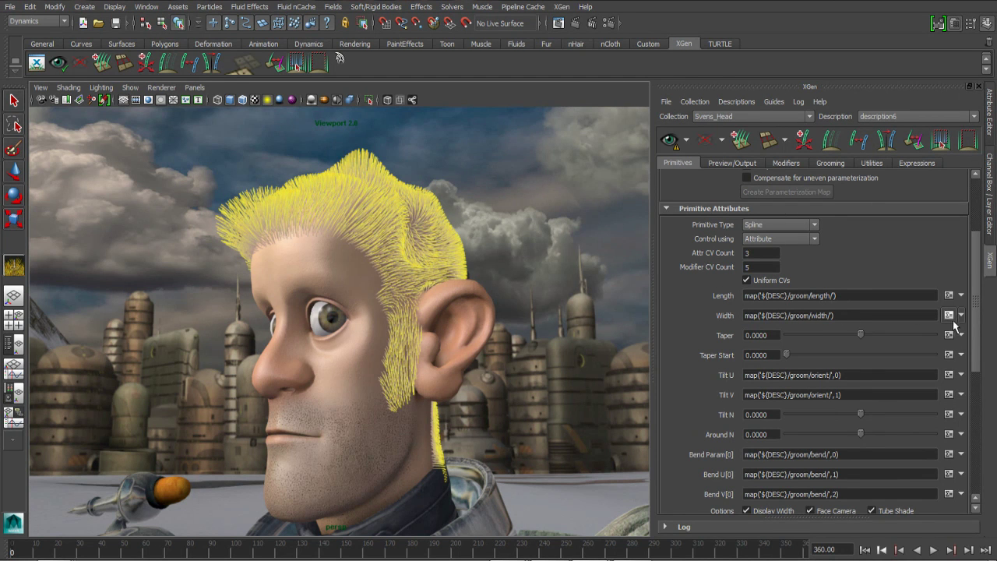
scroll(750, 275, "up", 3)
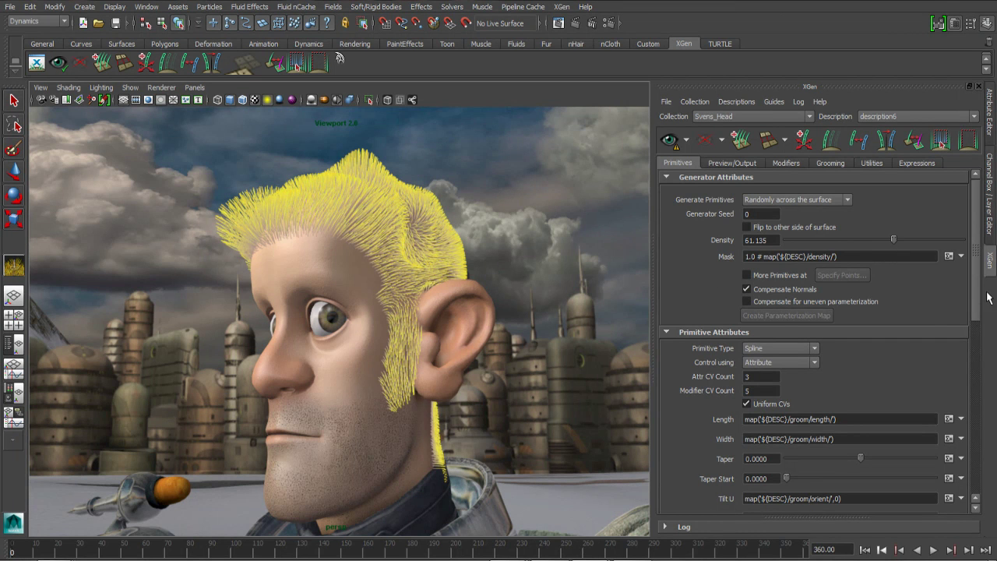
left_click_drag(975, 298, 979, 367)
left_click(903, 286)
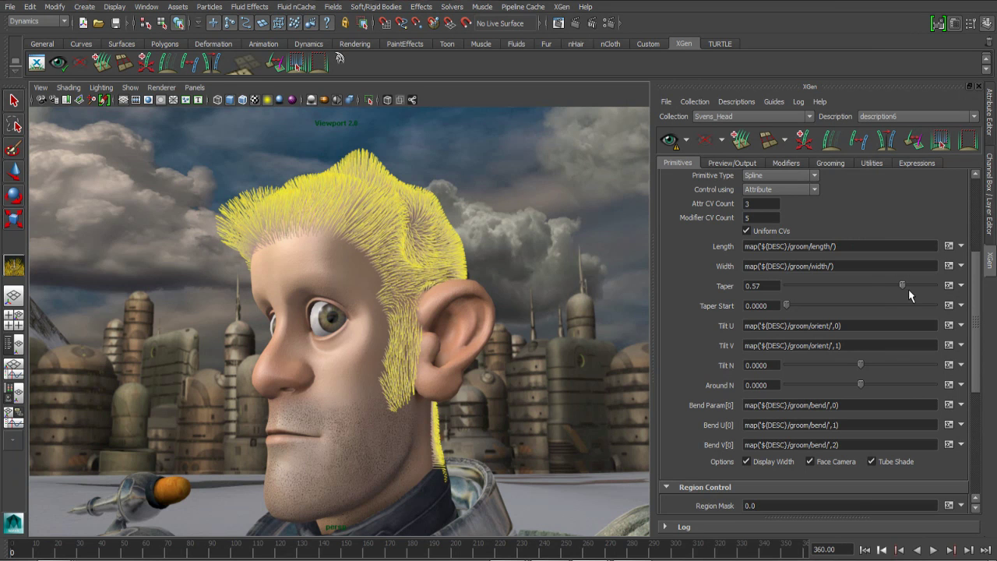
left_click(963, 269)
left_click(947, 321)
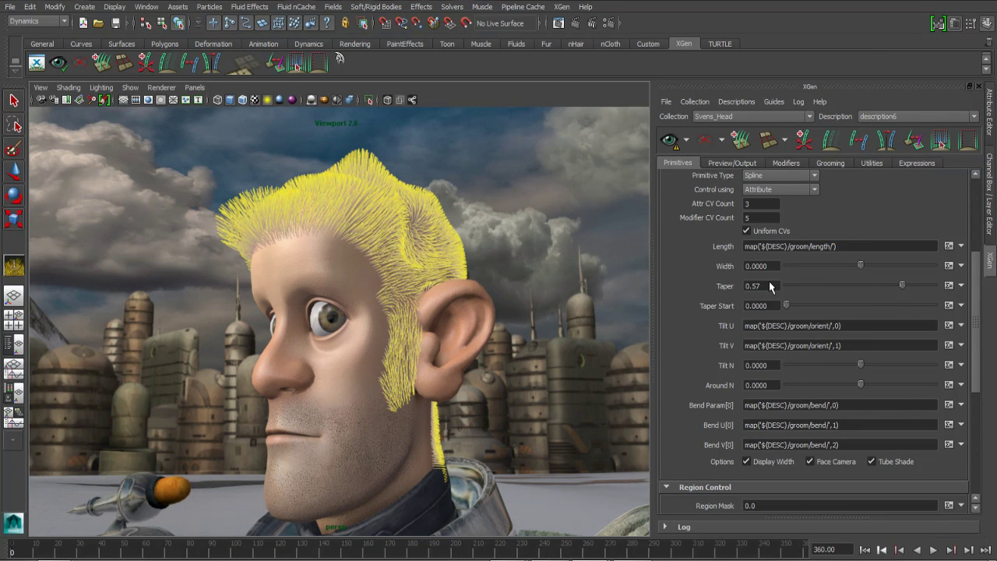
left_click(872, 267)
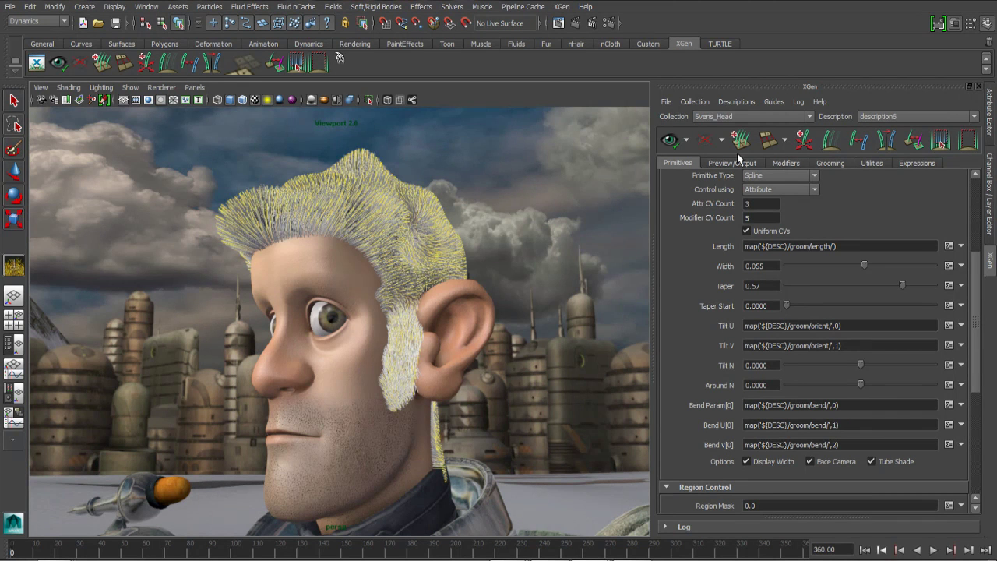
- Turn off the groom splines' visibility and inspect the previewed hair alone
left_click(833, 164)
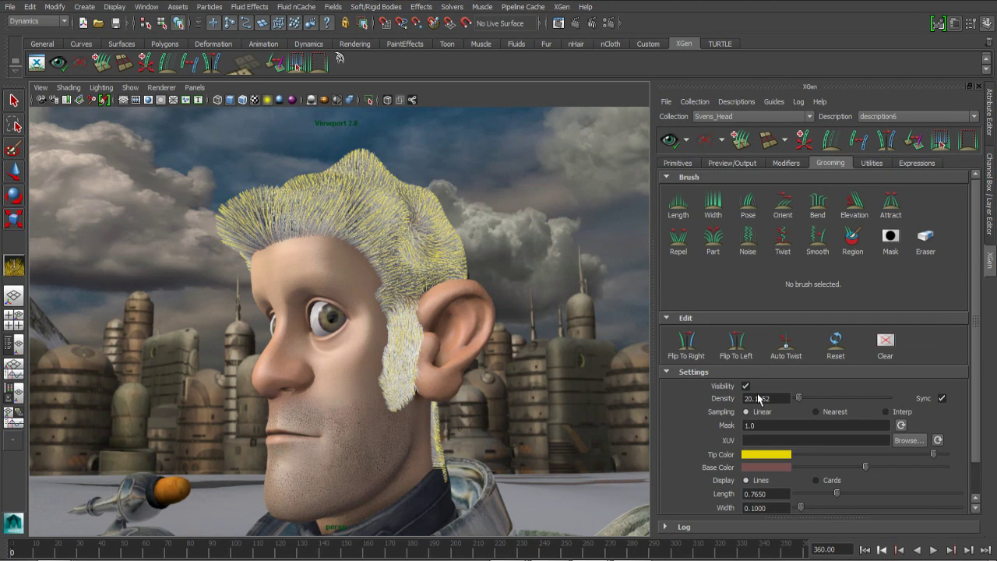
left_click(745, 386)
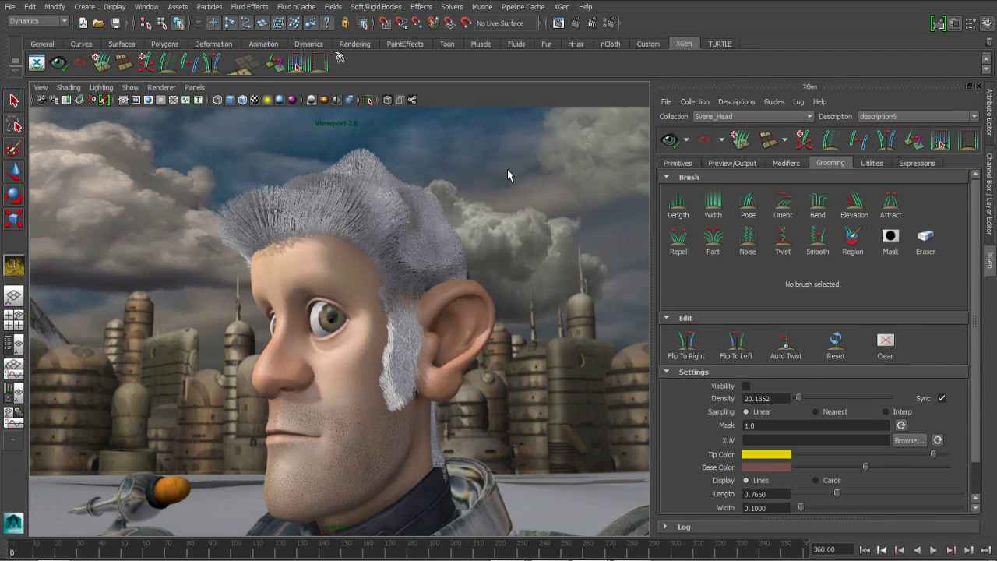
left_click_drag(496, 285, 527, 350, "alt")
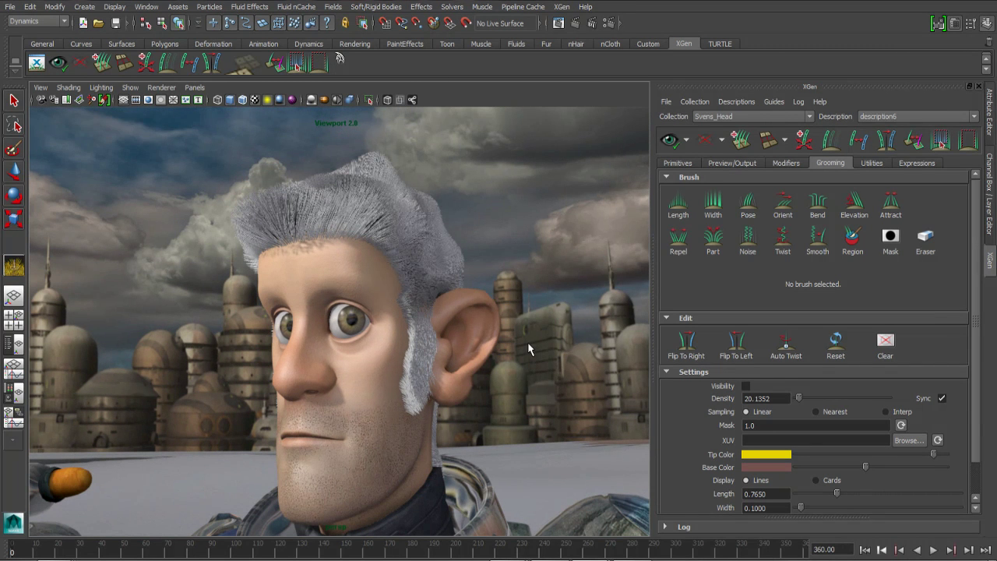
- Clear the hair preview and show the xgSpike layer with the mohawk guides
left_click(707, 143)
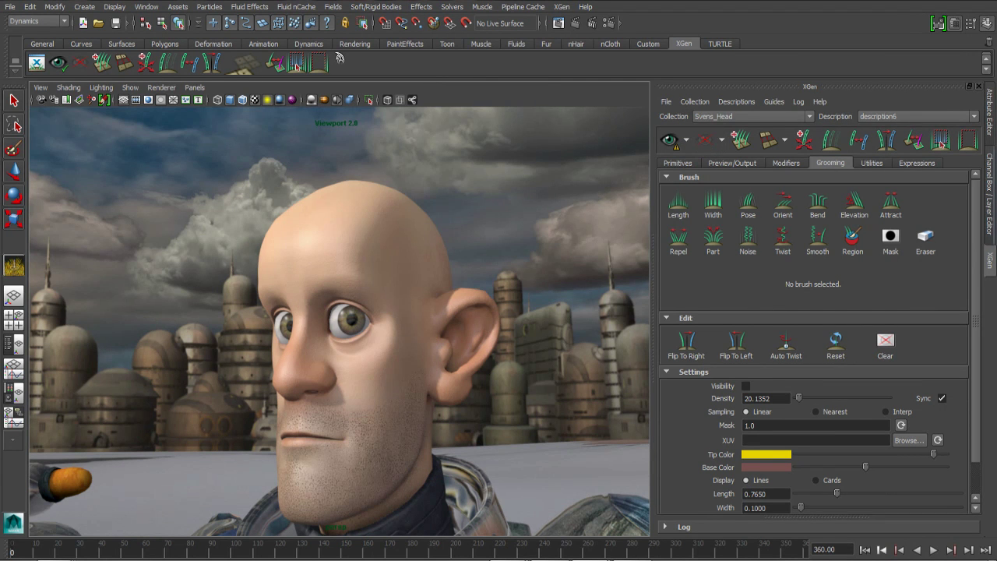
left_click(990, 194)
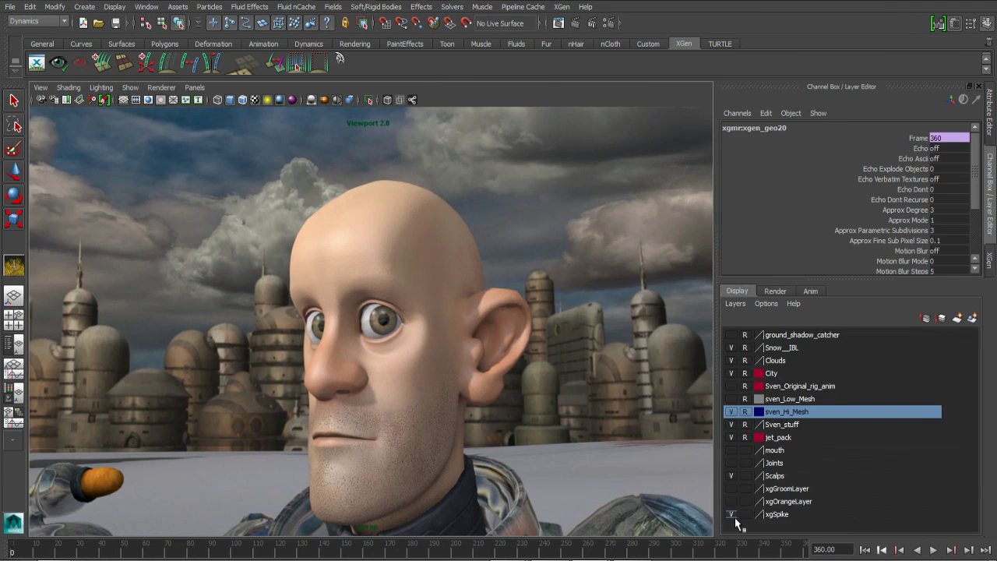
left_click(730, 514)
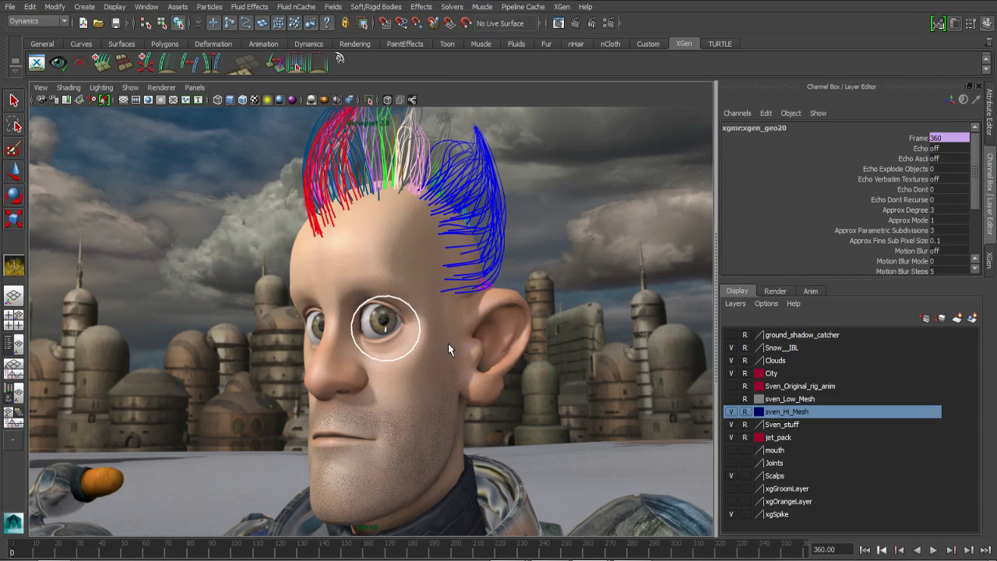
middle_click_drag(459, 340, 463, 384, "alt")
key("w")
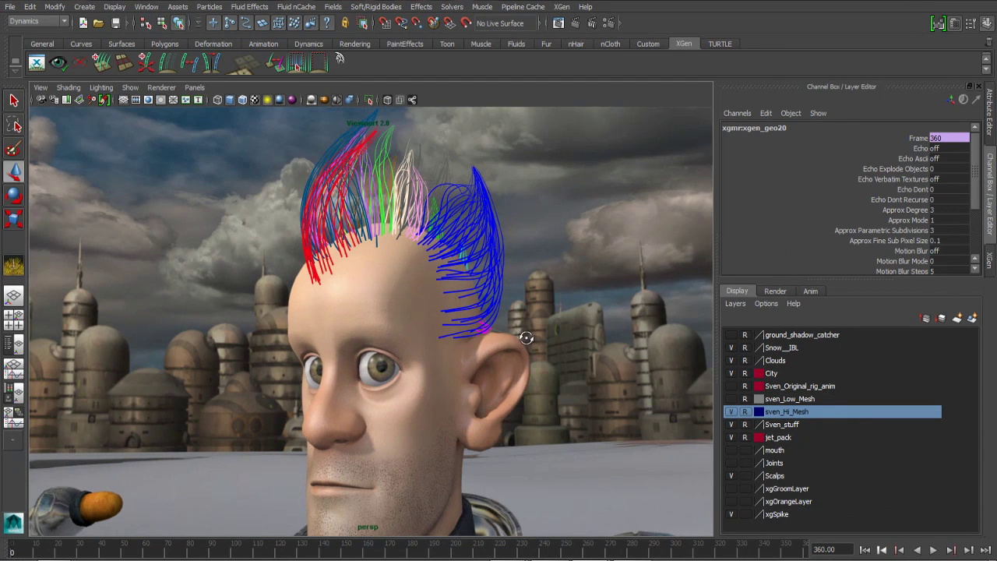
mouse_move(519, 338)
left_mouse_down("alt")
mouse_move(467, 338)
mouse_move(456, 392)
mouse_move(480, 393)
left_mouse_up("alt")
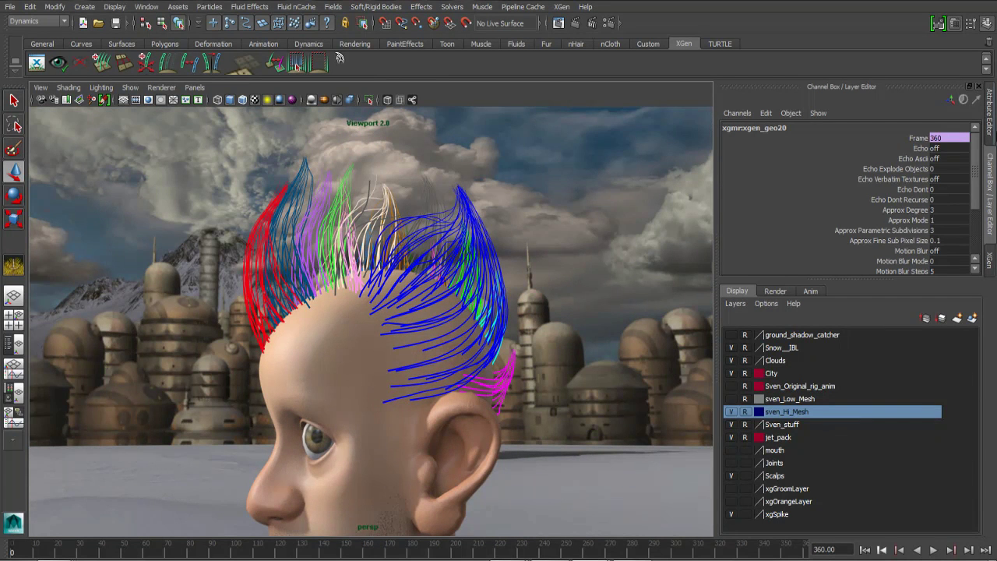
- Bulge the red front spike guides forward by moving the middle points of a lattice, and accept the results
left_click(989, 259)
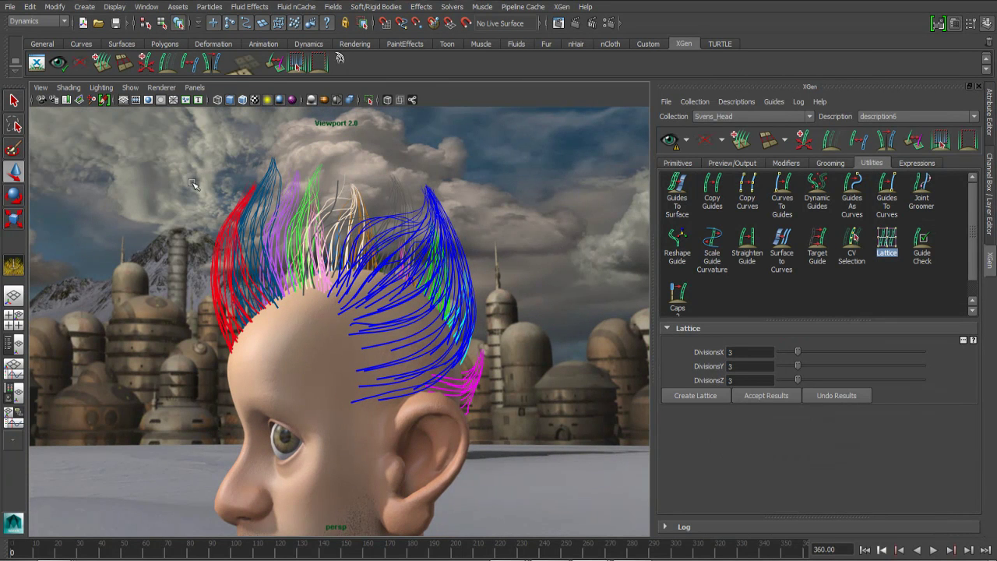
left_click_drag(195, 241, 222, 278)
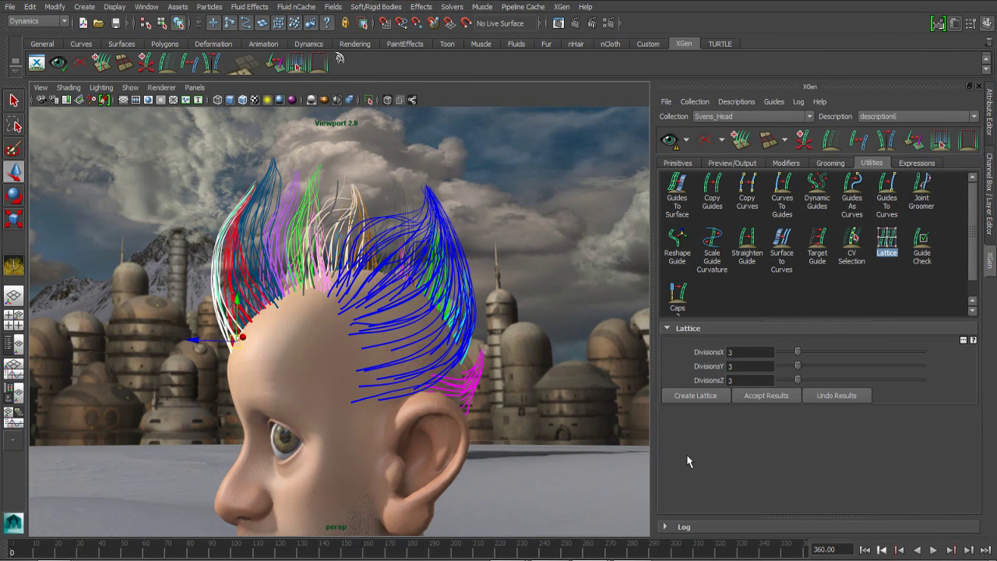
left_click(697, 395)
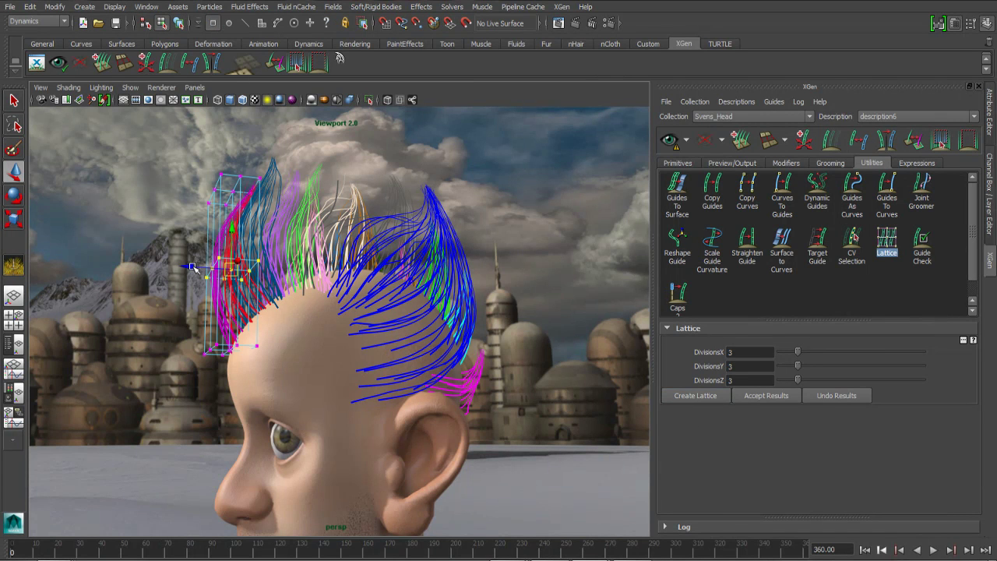
left_click_drag(201, 277, 160, 278)
left_click(763, 395)
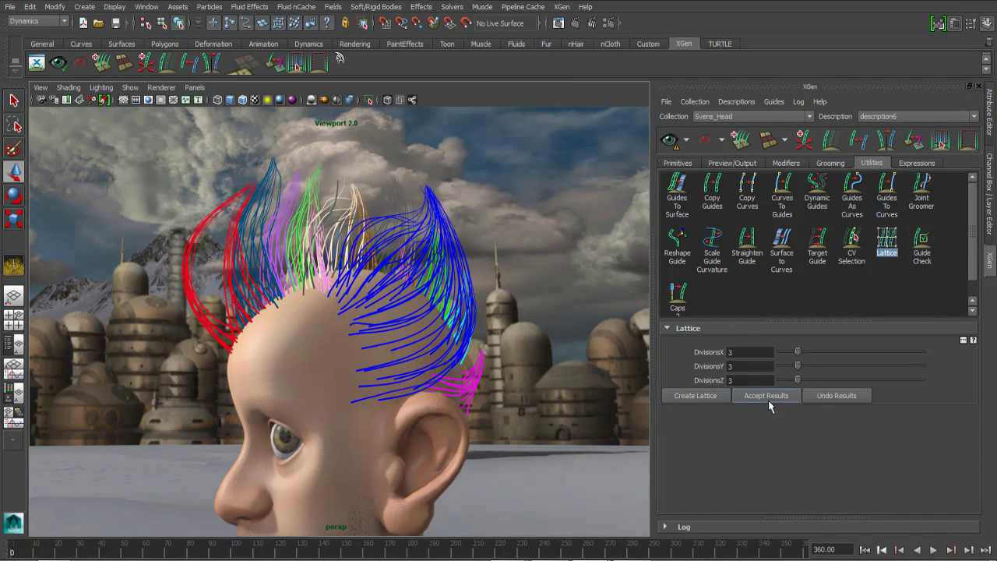
- Add guides across the back of the head in the Sven_Top_Spikes description with the guide placement tool
left_click_drag(587, 237, 491, 245, "alt")
left_click(805, 143)
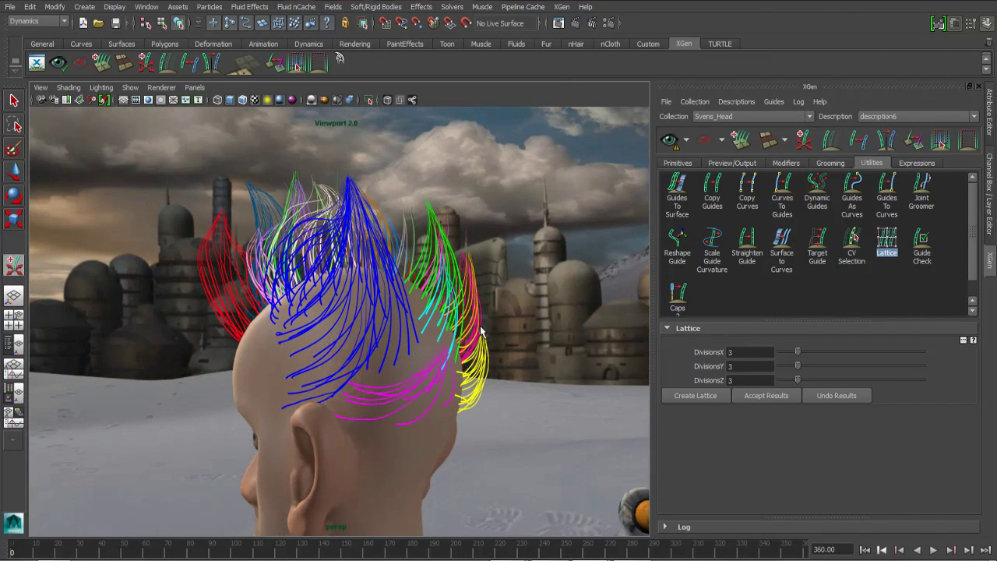
left_click_drag(476, 331, 433, 322, "alt")
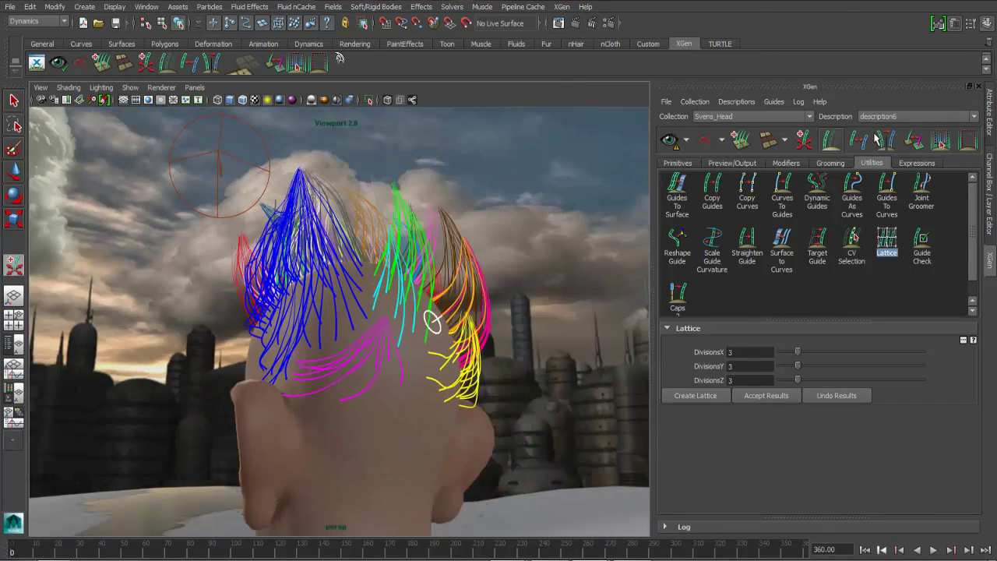
left_click(911, 116)
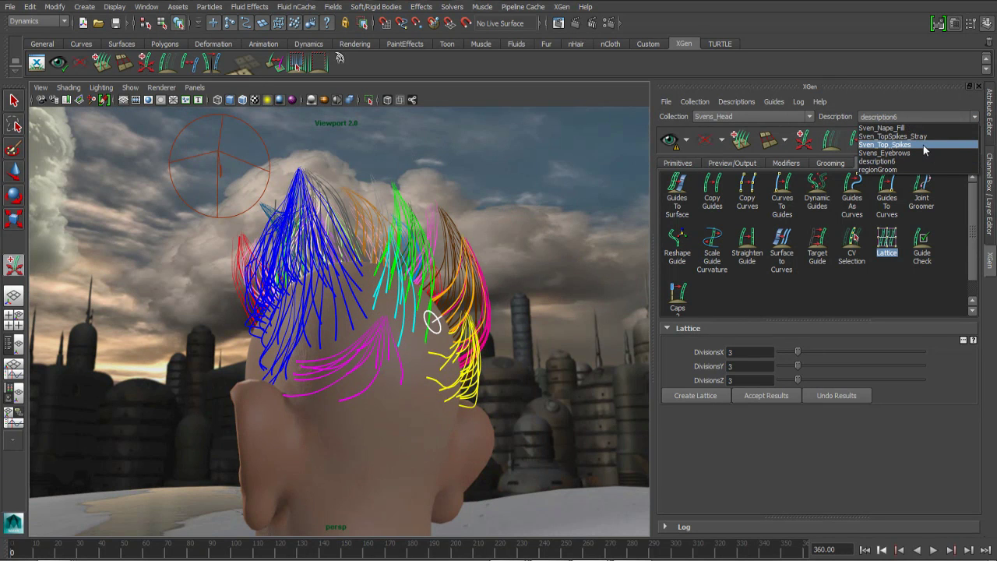
left_click(923, 145)
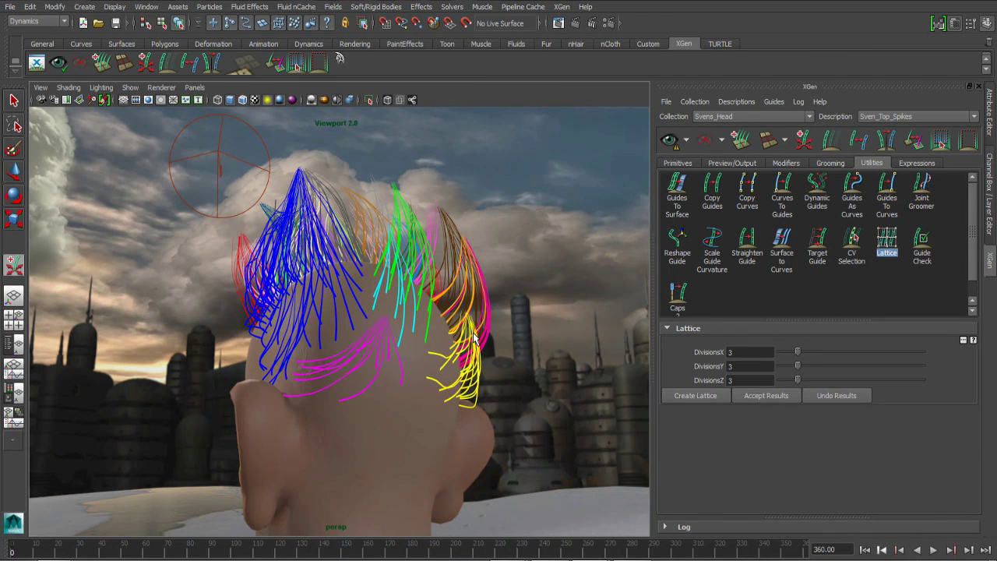
left_click(414, 393)
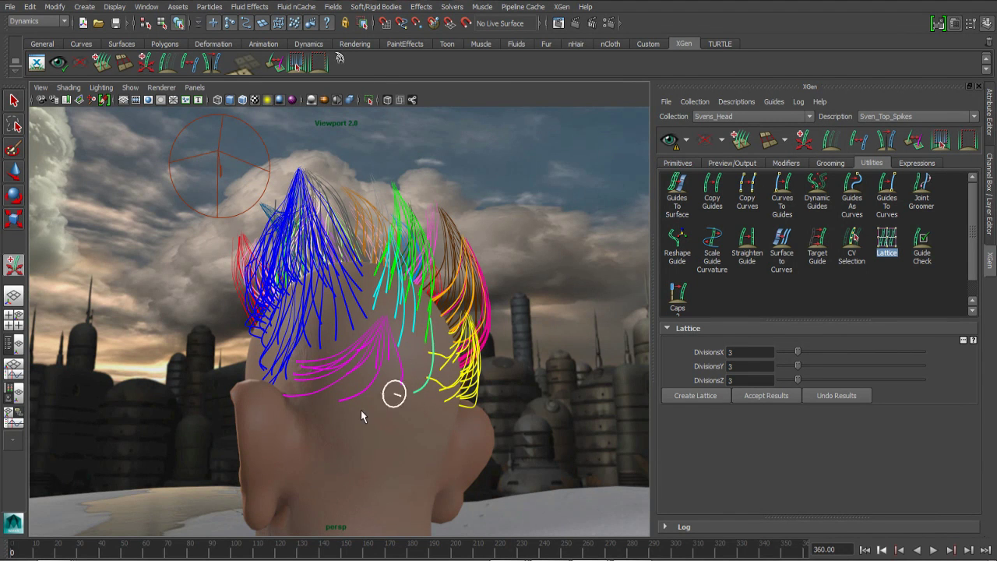
left_click(329, 402)
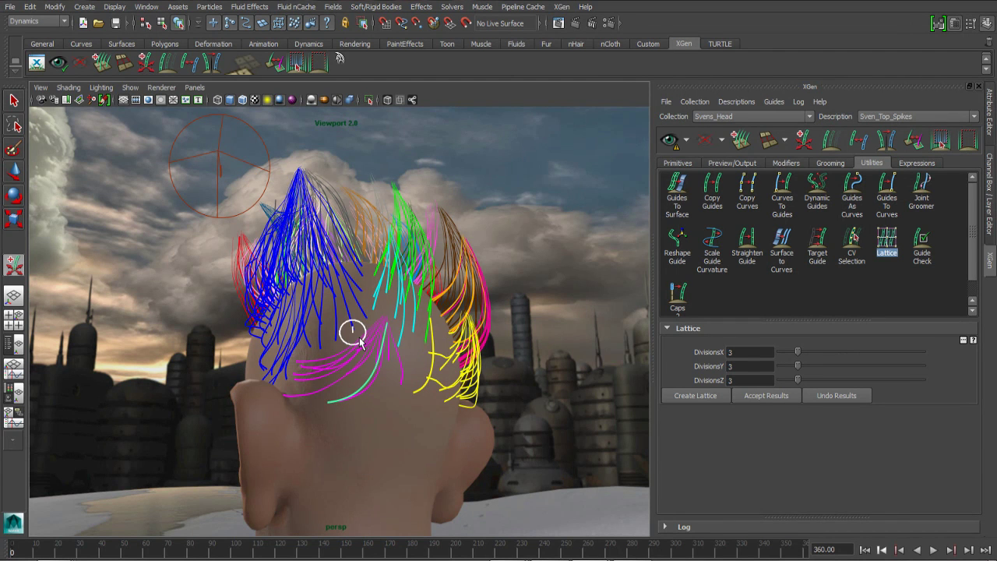
left_click_drag(355, 341, 330, 295)
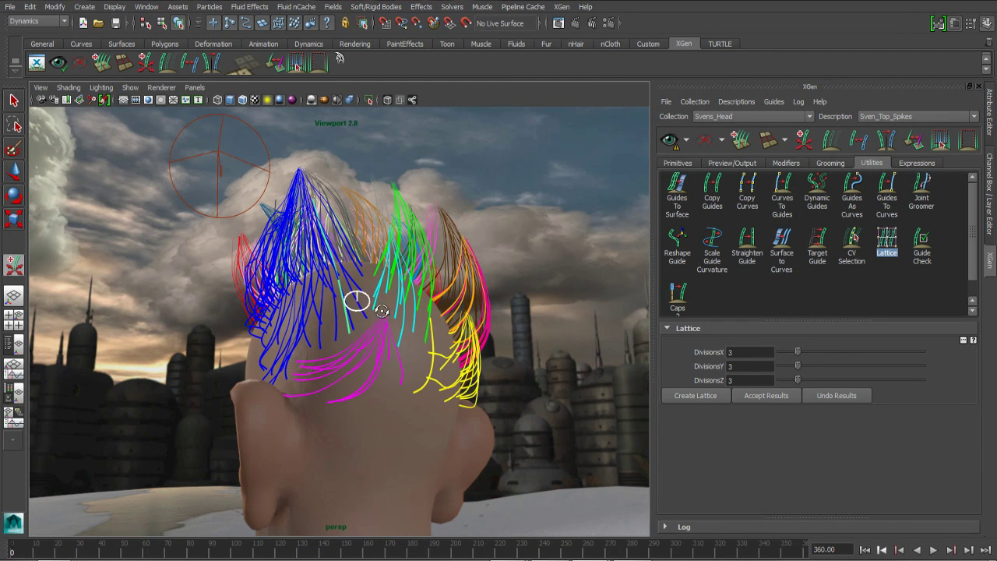
- Preview the Sven_Top_Spikes hair and enable its Cut1, Clumping2 and Clumping1 modifiers
left_click_drag(384, 312, 455, 313, "alt")
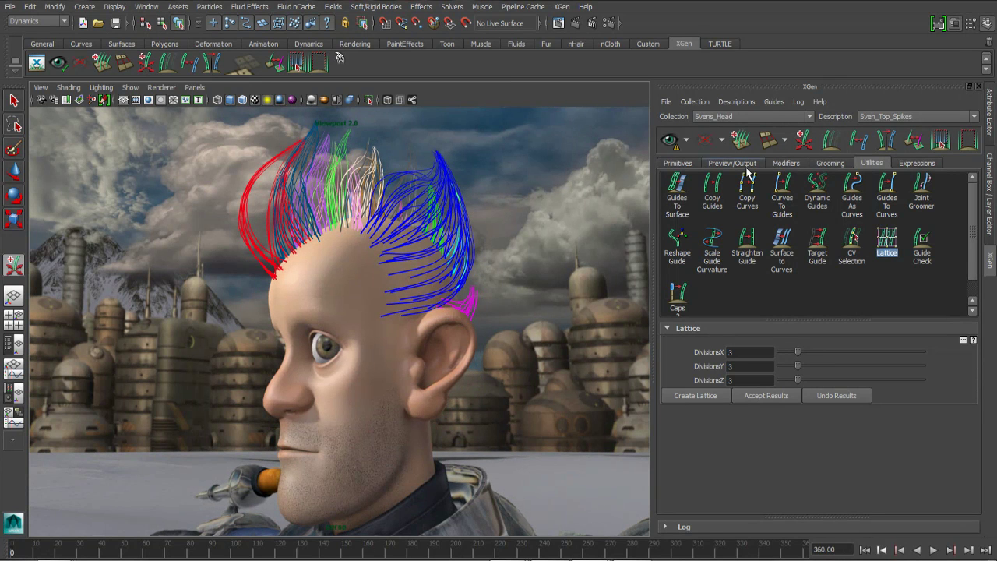
left_click(670, 141)
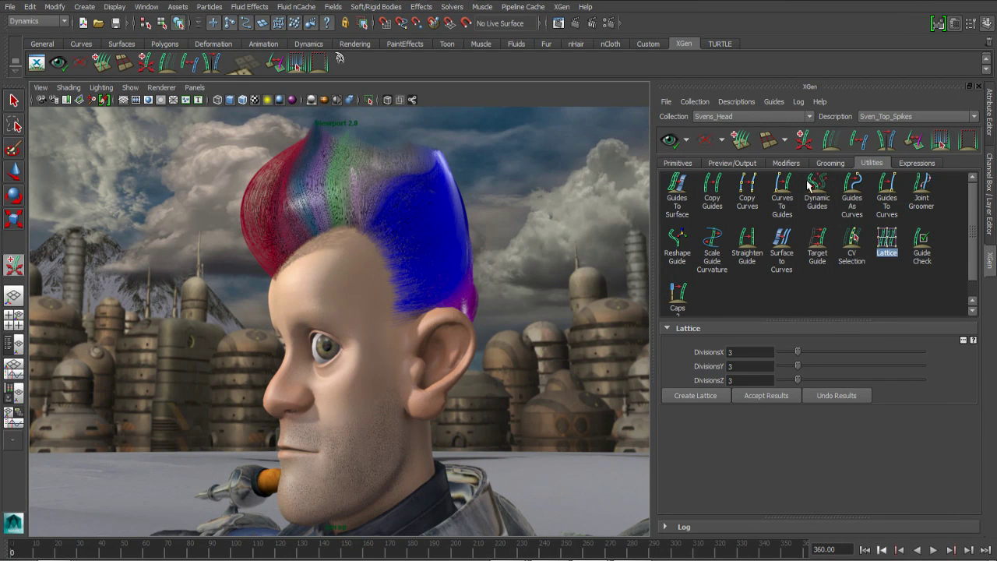
left_click(787, 163)
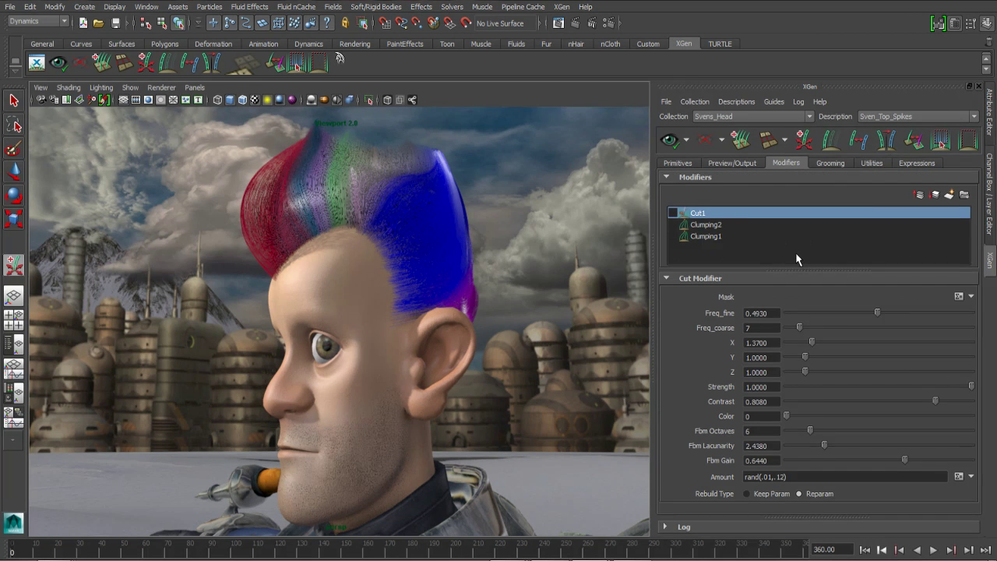
left_click(673, 212)
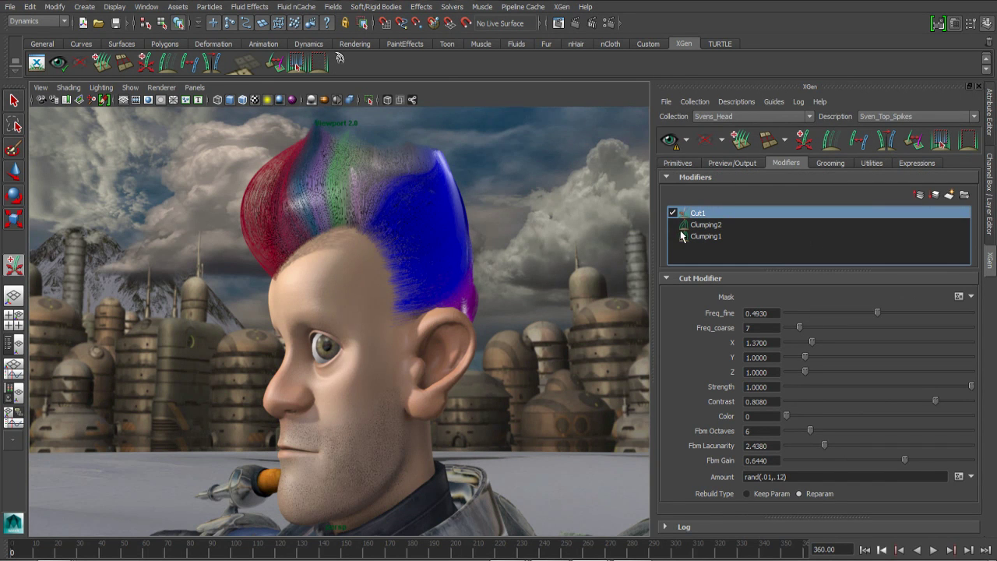
left_click(719, 227)
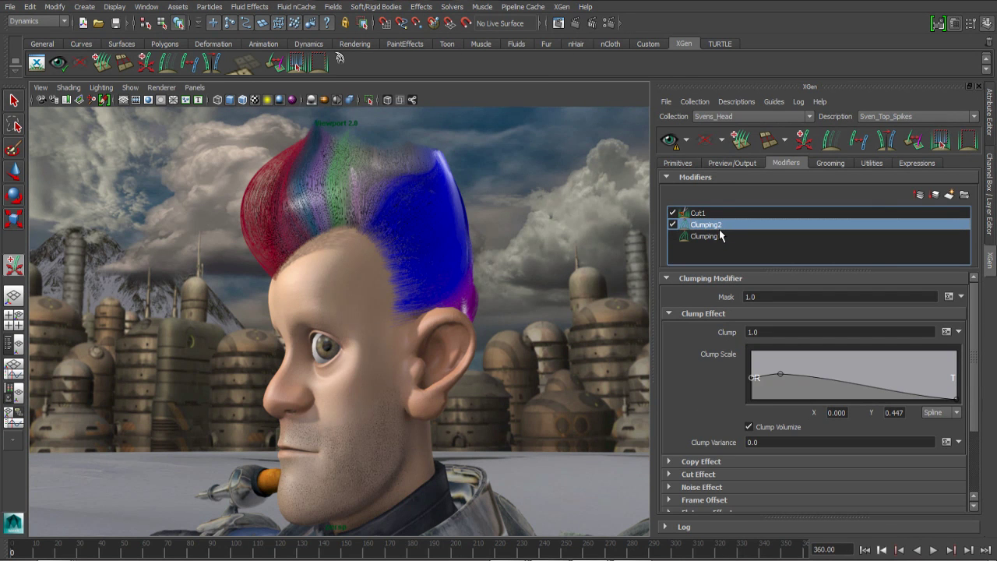
left_click(673, 238)
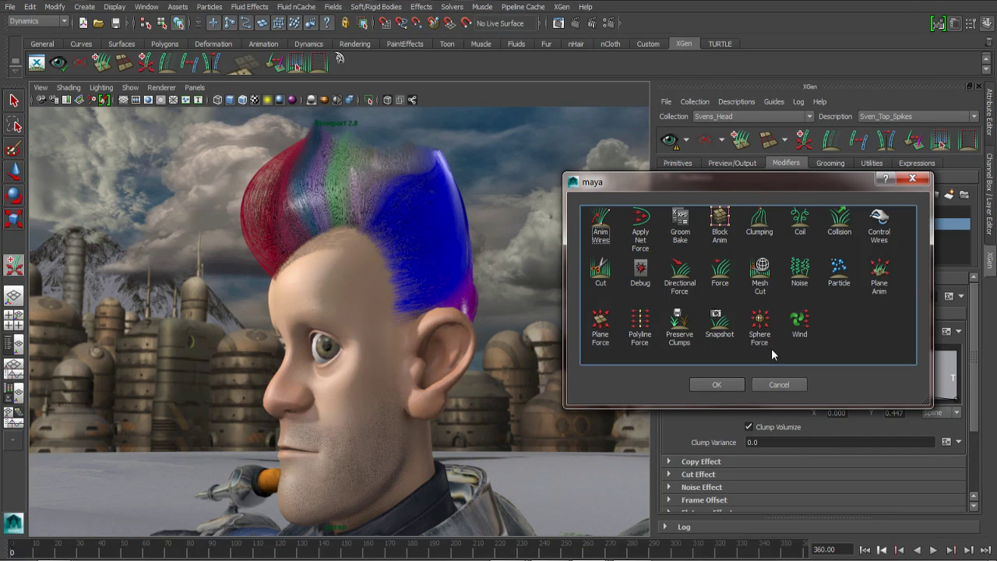
left_click(912, 179)
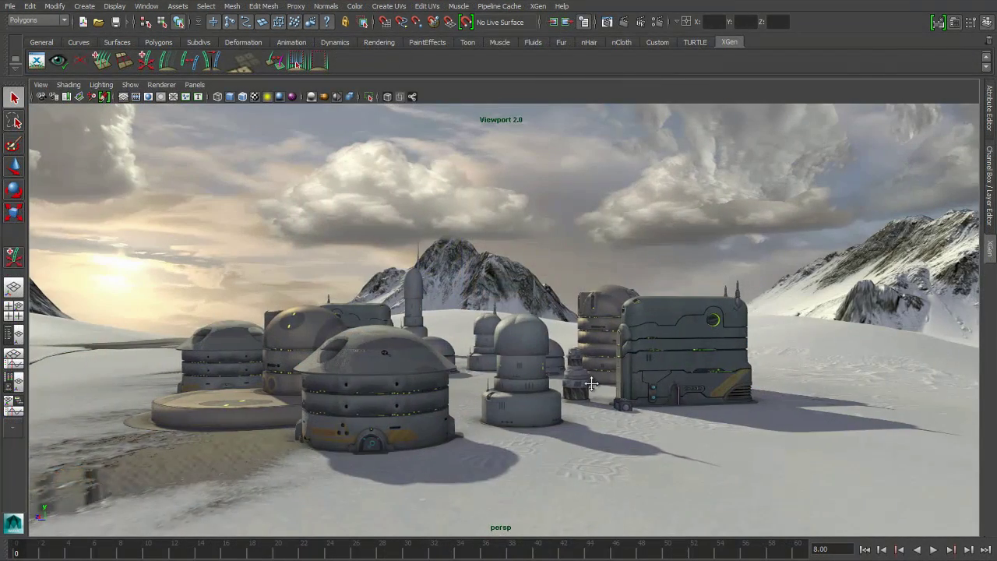
middle_click_drag(591, 384, 639, 391, "alt")
left_click_drag(639, 390, 606, 385, "alt")
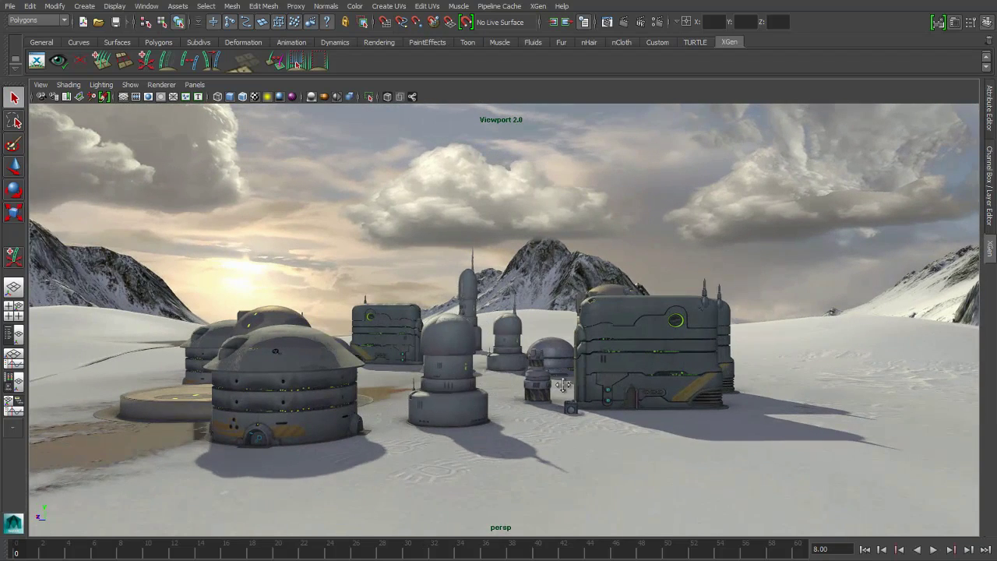
middle_click_drag(559, 382, 590, 391, "alt")
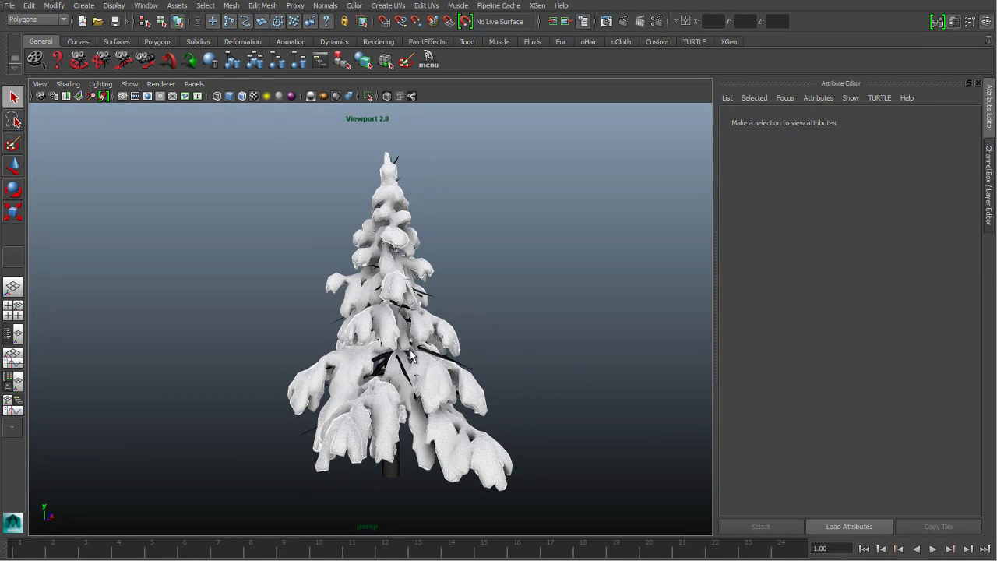
- Export the snow-covered hemlock tree as an XGen archive named hemlock_snow to the user archives, with level of detail disabled
left_click(411, 354)
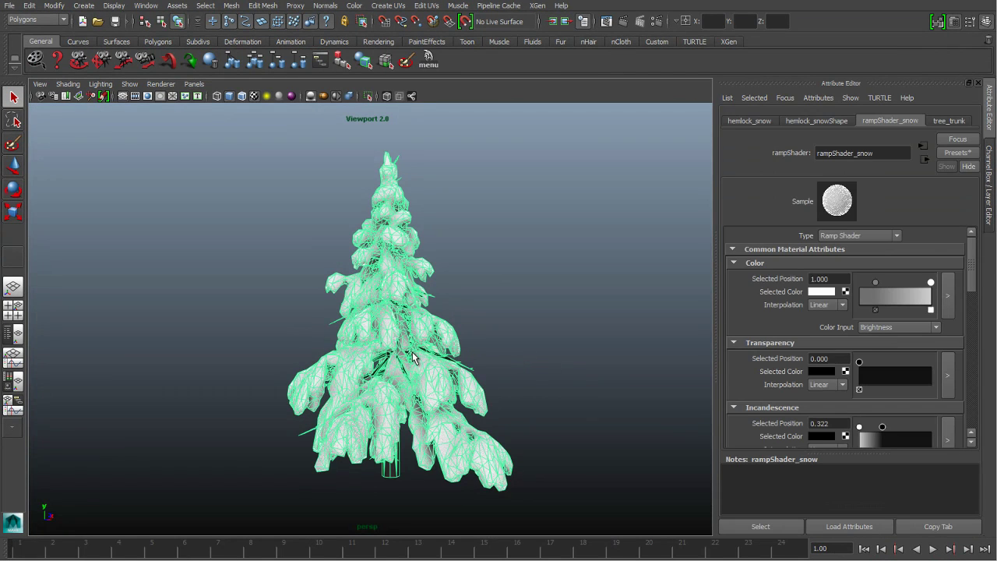
left_click(538, 8)
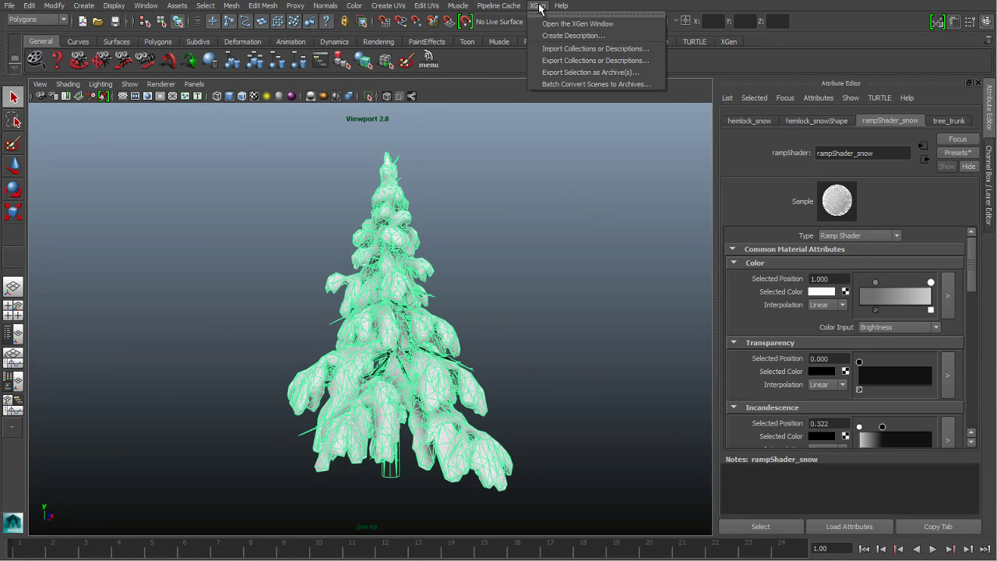
left_click(560, 73)
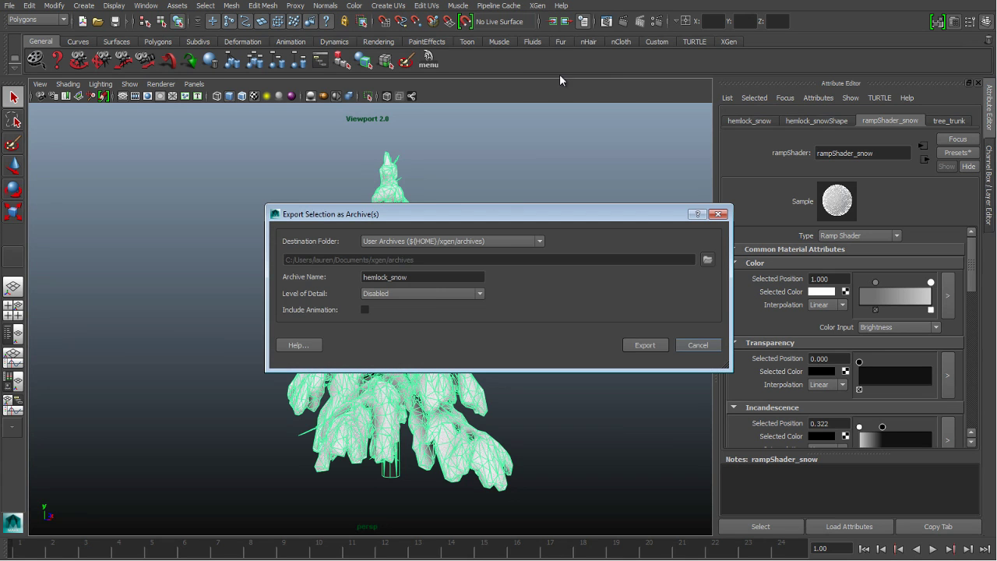
left_click(427, 293)
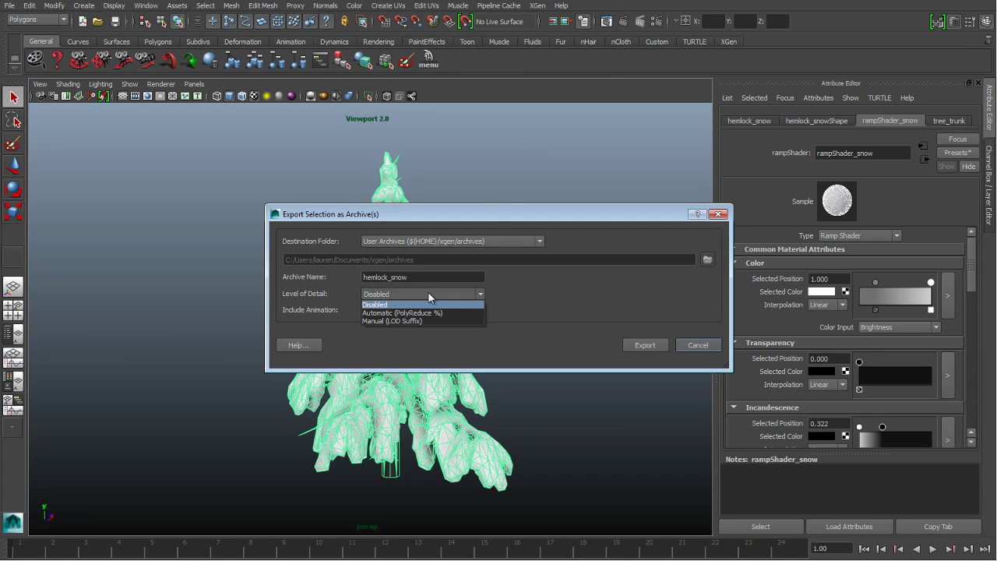
left_click(538, 275)
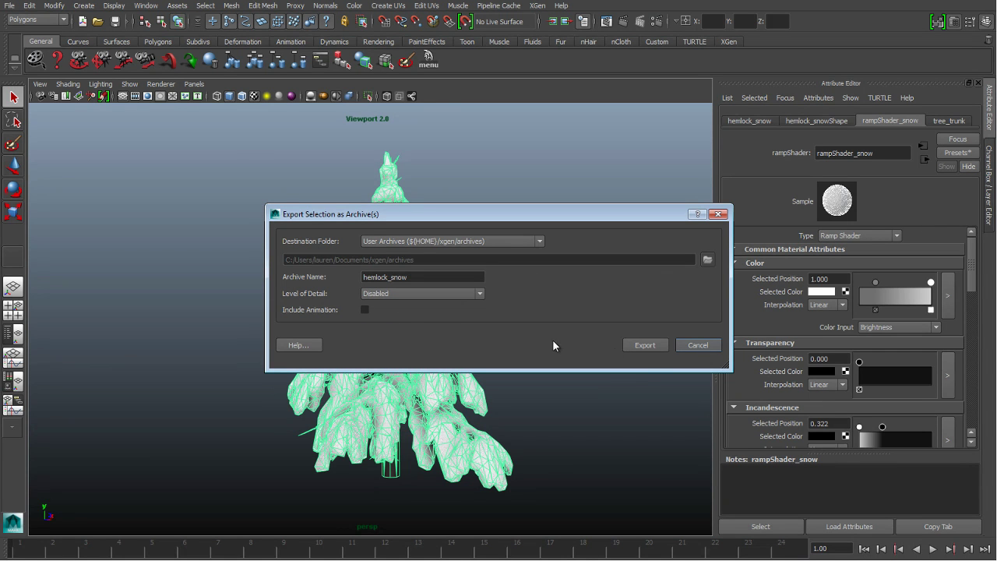
left_click(646, 345)
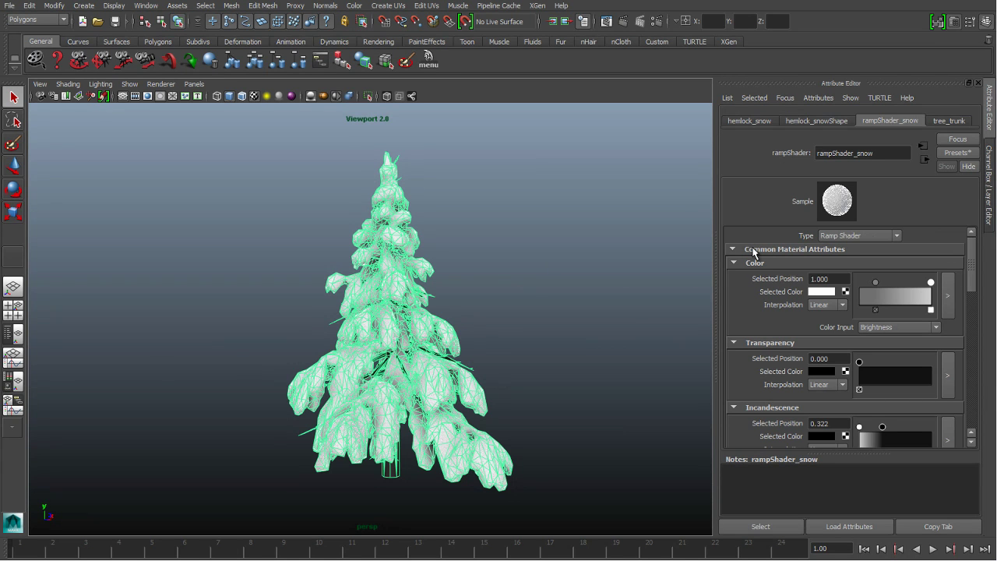
left_click(576, 224)
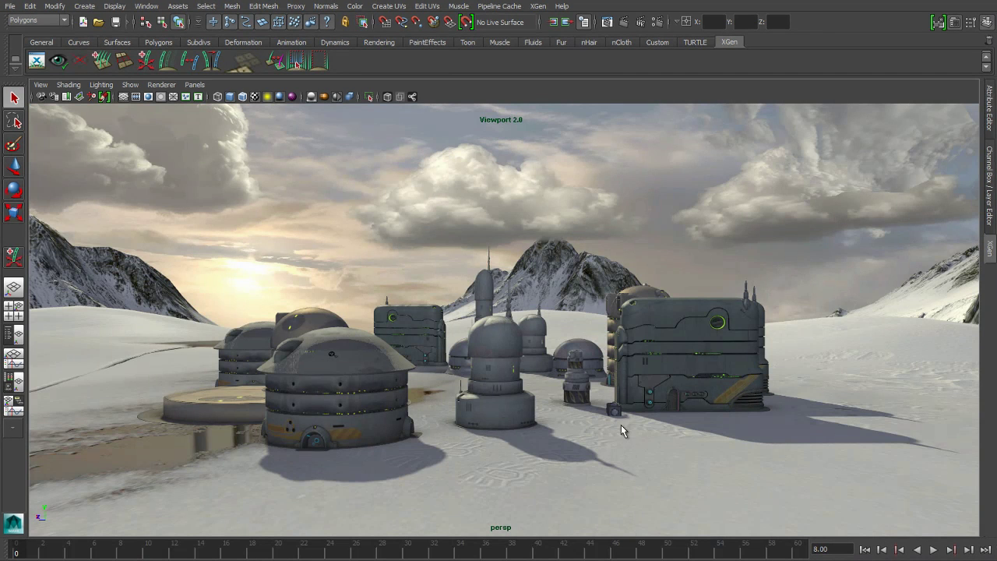
- Create an XGen description named tree on the snow ground, using custom geometry/archives generated randomly across the surface and controlled by guides
left_click(612, 436)
middle_click_drag(585, 313, 573, 314, "alt")
left_click_drag(573, 314, 572, 311, "alt")
middle_click_drag(573, 312, 570, 302, "alt")
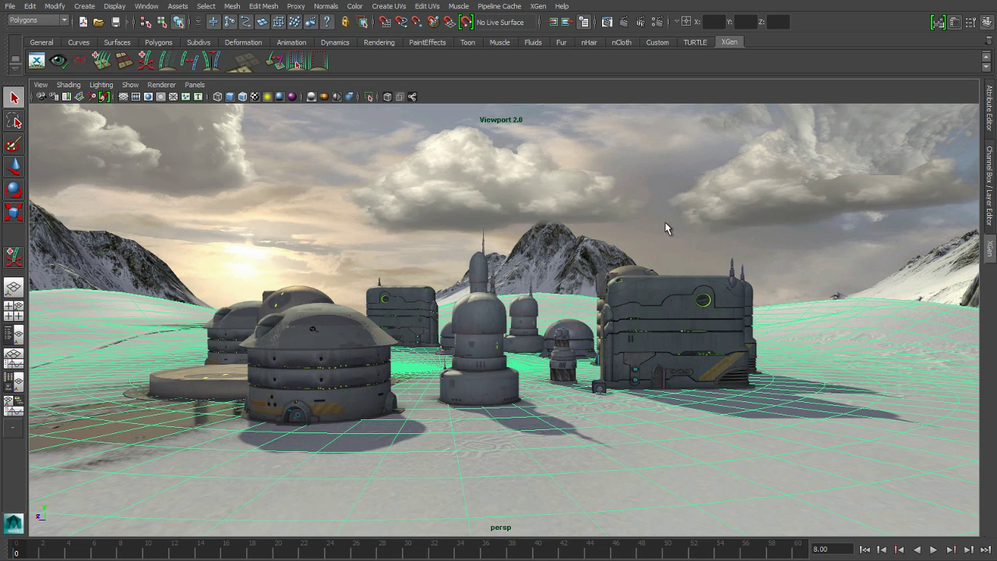
left_click(981, 254)
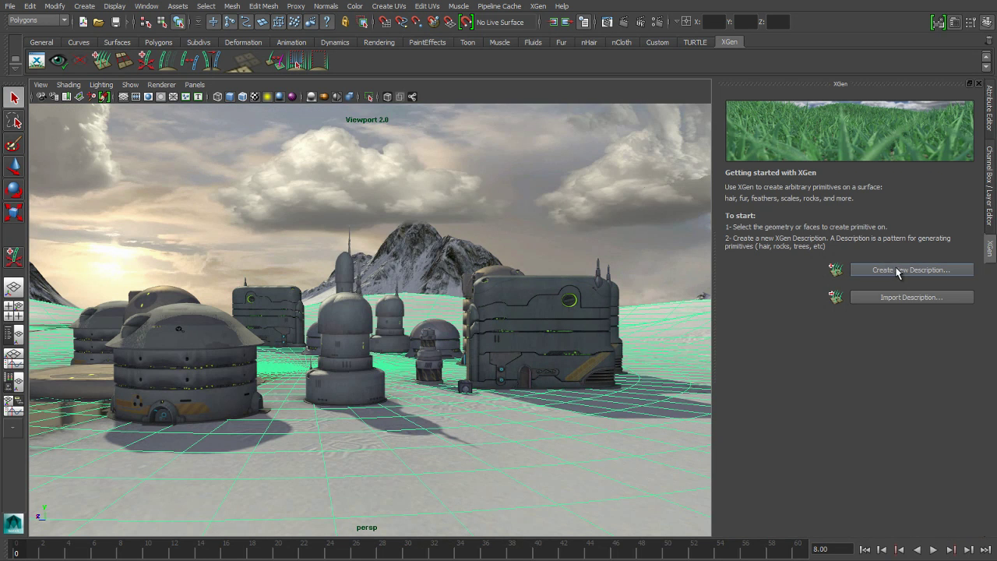
left_click(861, 270)
left_click_drag(500, 118, 532, 146)
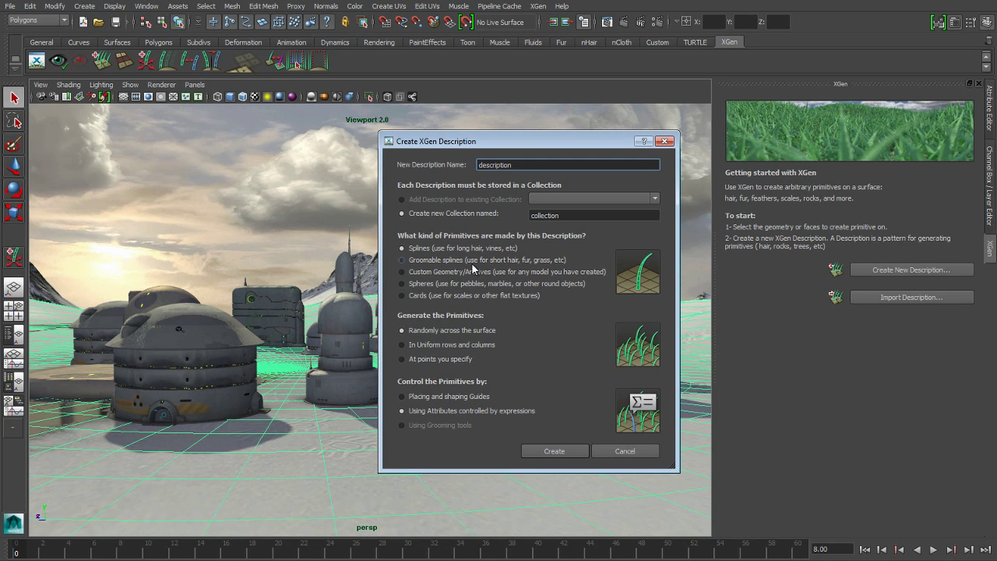
left_click(402, 271)
left_click_drag(535, 164, 440, 172)
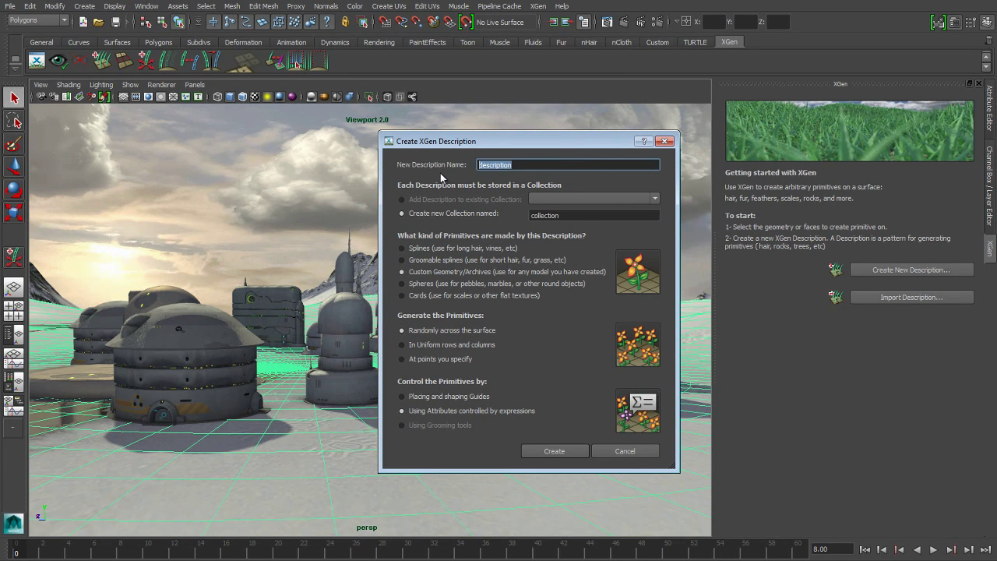
type("tree")
left_click(404, 395)
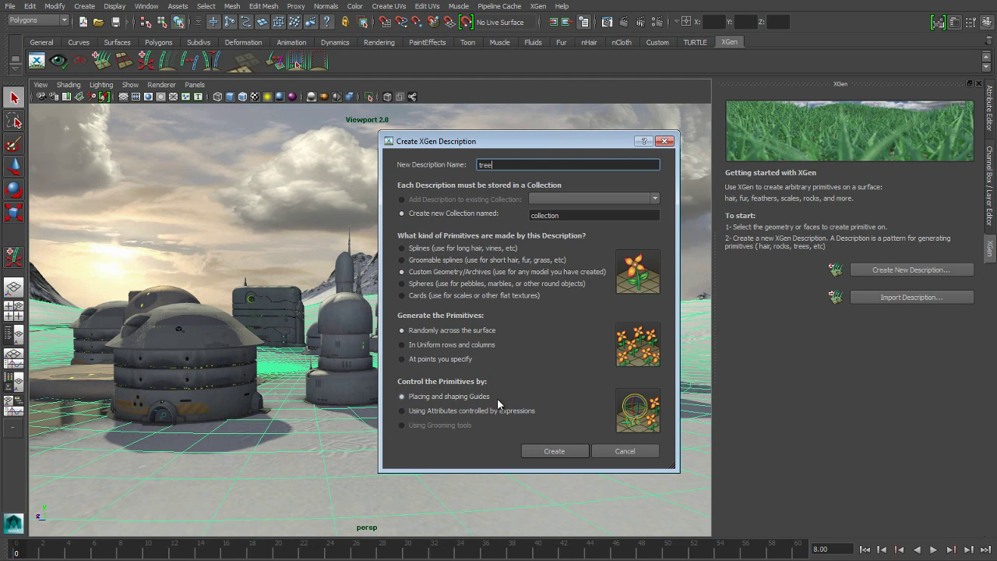
left_click(555, 451)
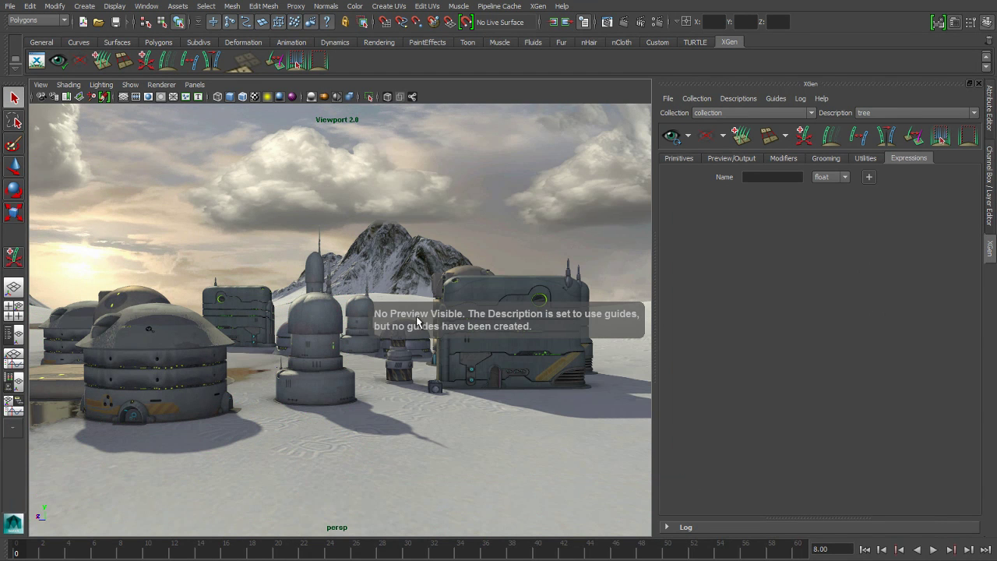
- Place three guides for the tree description on the snow: two on the distant slopes and one in the foreground beside the tower building
left_click(676, 159)
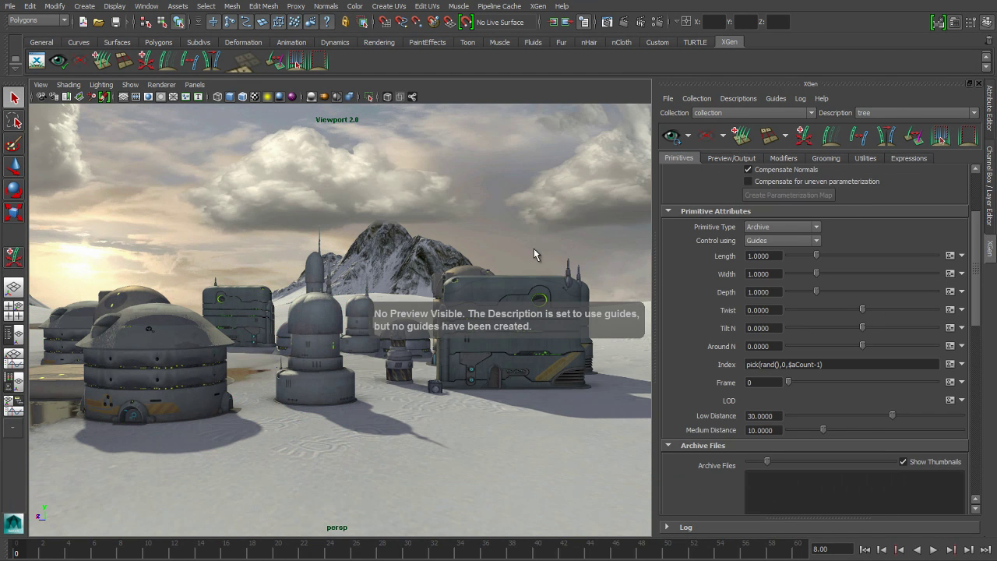
left_click_drag(425, 277, 448, 283, "alt")
left_click_drag(975, 244, 968, 197)
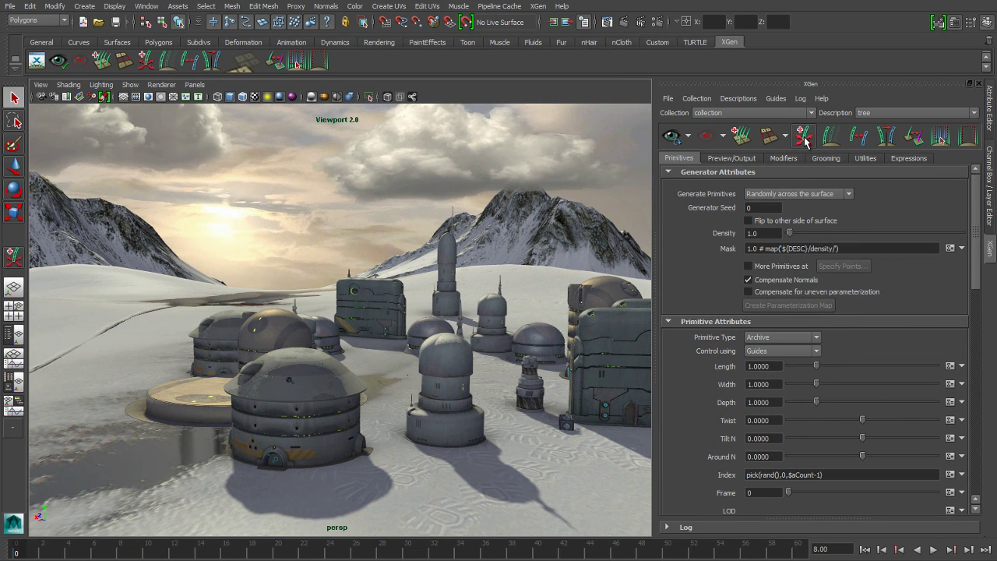
left_click(804, 136)
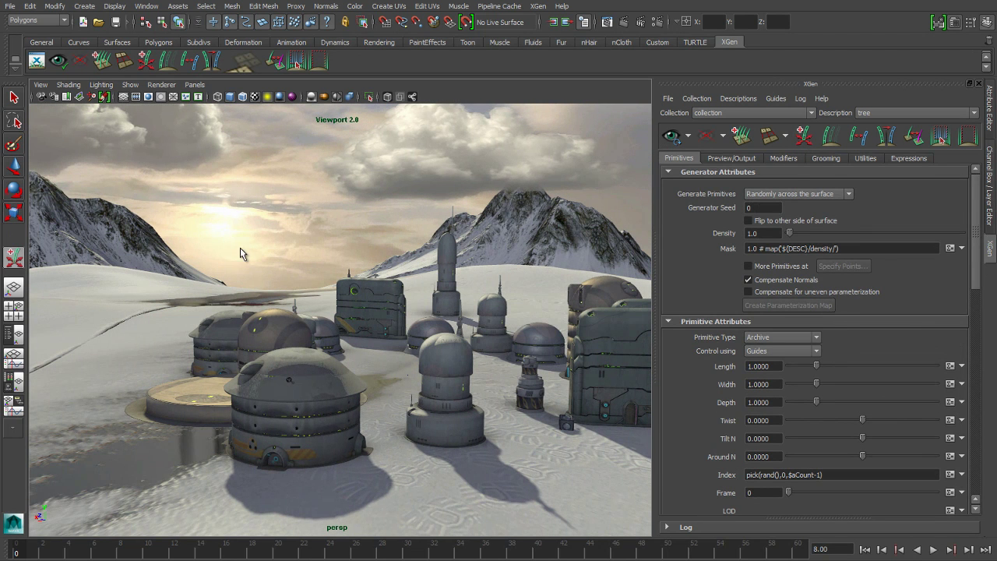
left_click(93, 278)
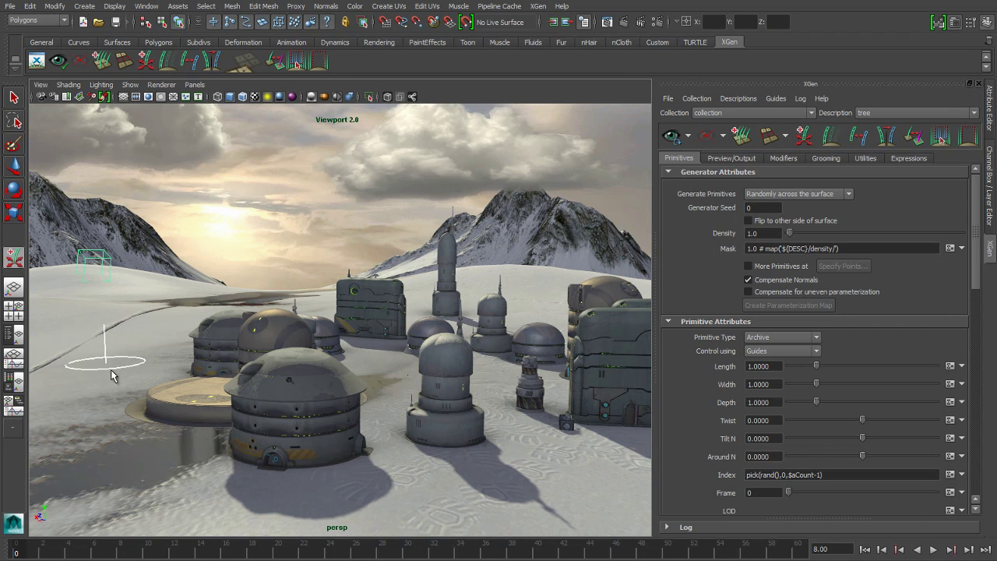
left_click(452, 492)
left_click(500, 277)
right_click_drag(538, 300, 532, 303, "alt")
key("w")
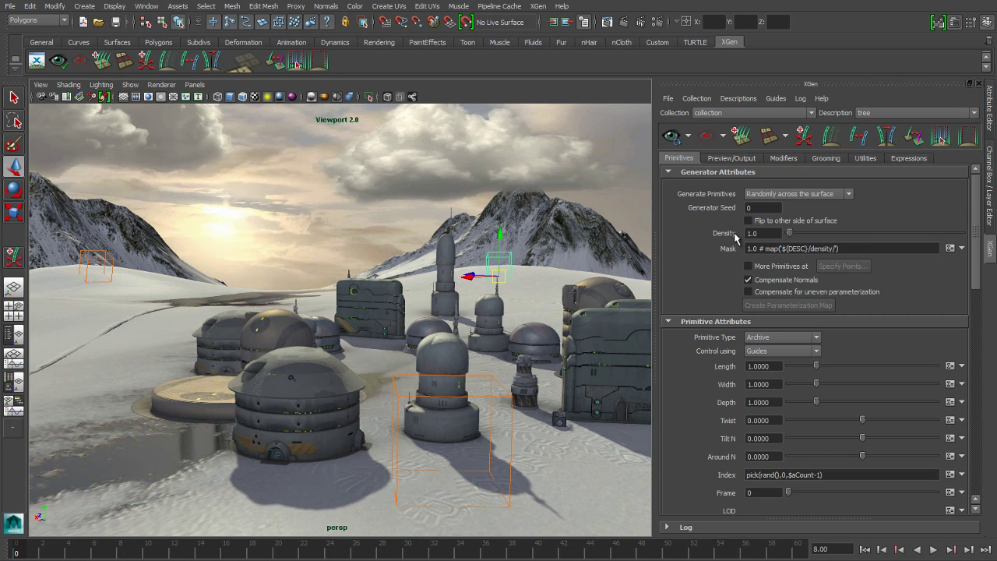
- Set the tree description's generator density to 0.15
left_click(760, 233)
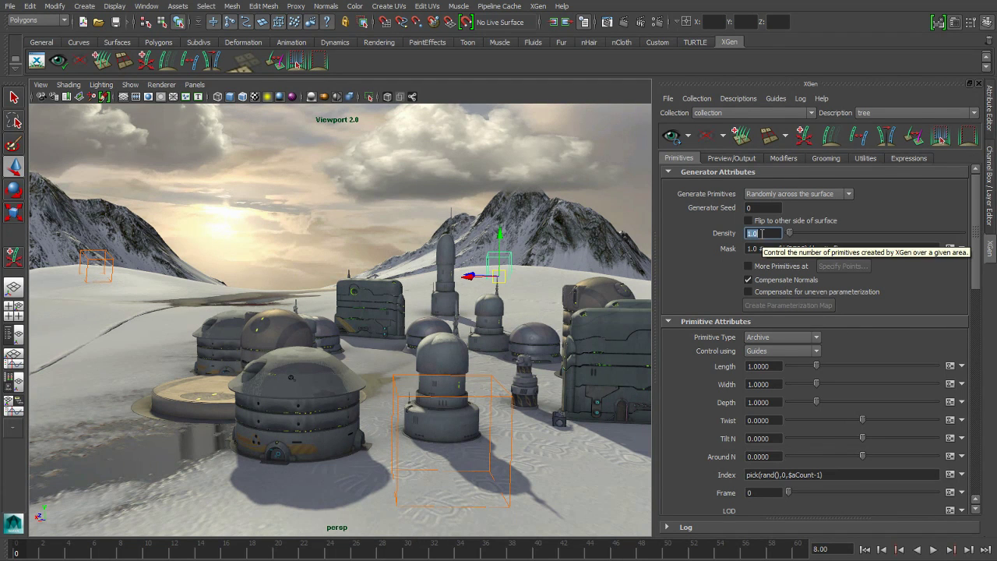
type(".15")
key("Return")
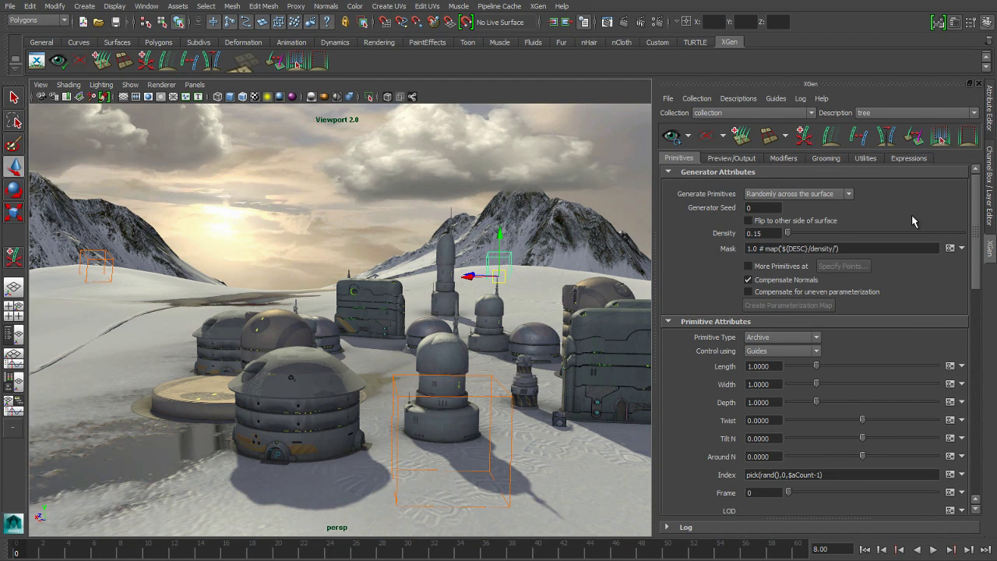
- Add the fir_snow and hemlock_snow archives to the tree description's archive files
left_click_drag(975, 276, 986, 352)
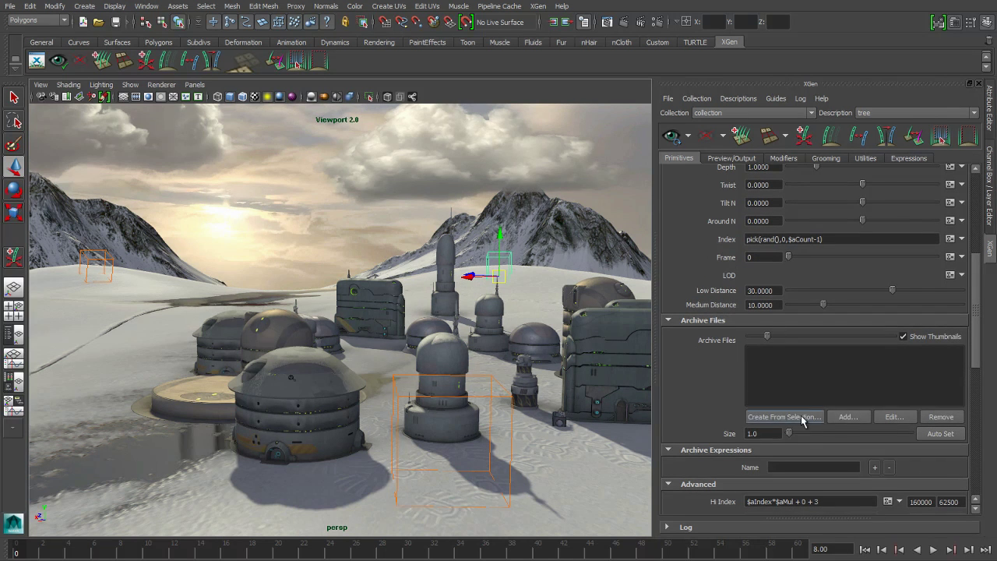
left_click(849, 416)
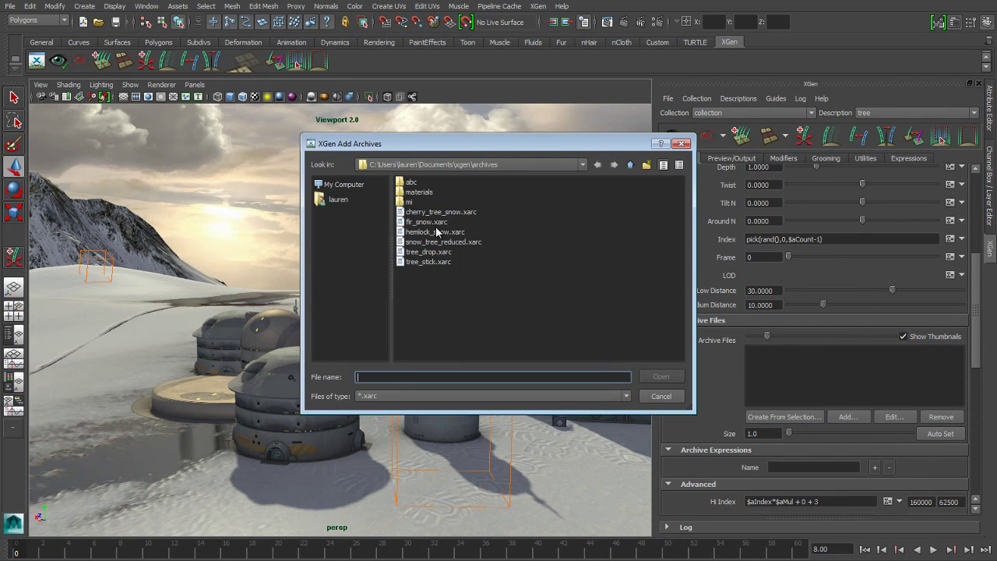
left_click(433, 223)
left_click(434, 232, "ctrl")
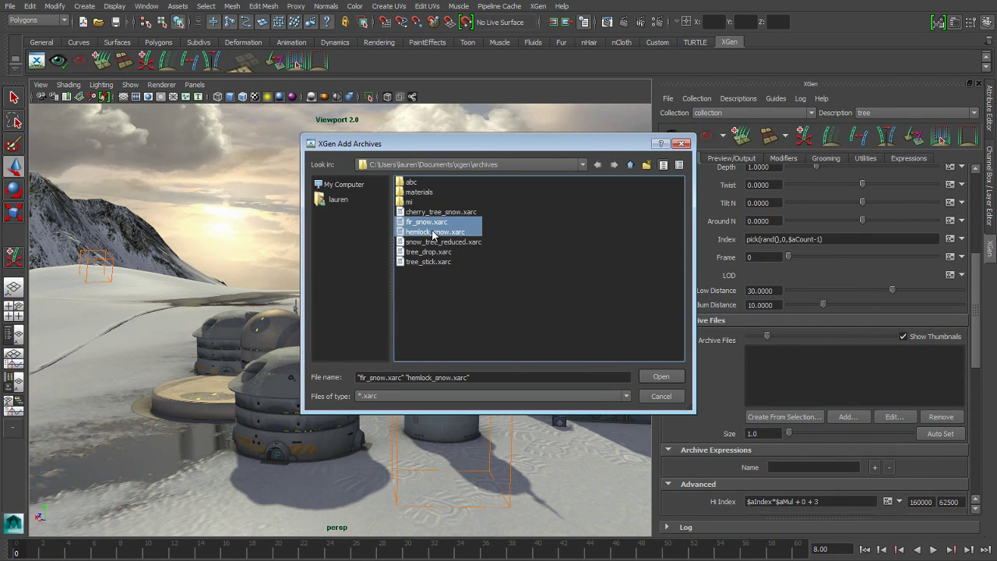
left_click(661, 376)
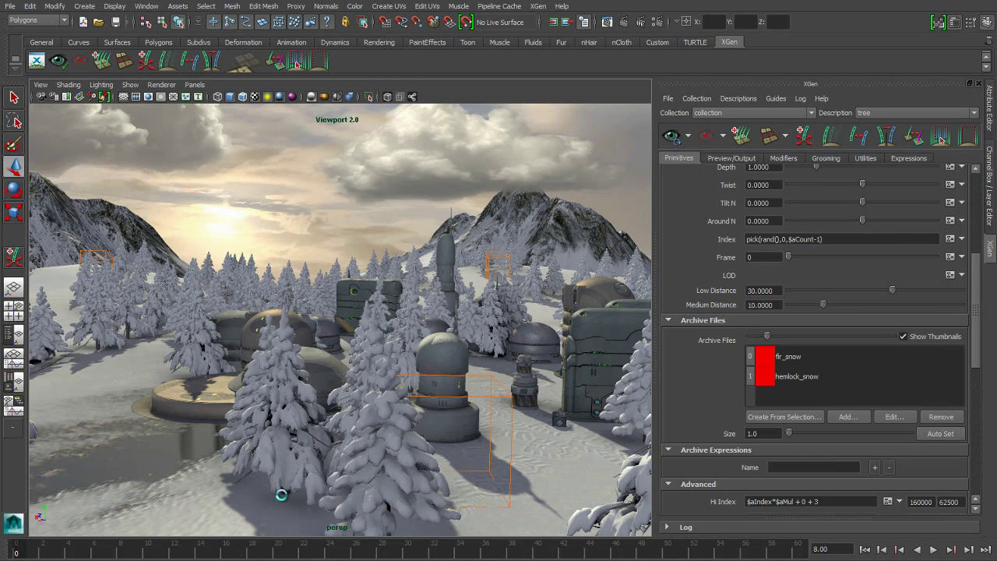
- Tilt and scale the tree guide on the snowy hill opposite the tower, and refresh the tree preview
key("q")
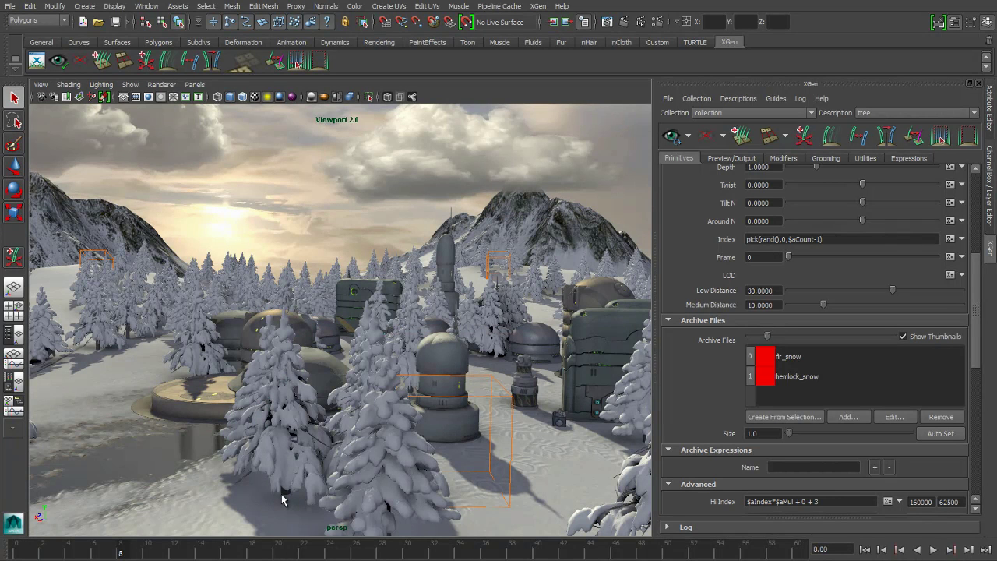
left_click_drag(240, 343, 390, 343, "alt")
middle_click_drag(390, 342, 483, 297, "alt")
right_click_drag(366, 341, 234, 353, "alt")
left_click_drag(238, 353, 115, 304, "alt")
key("e")
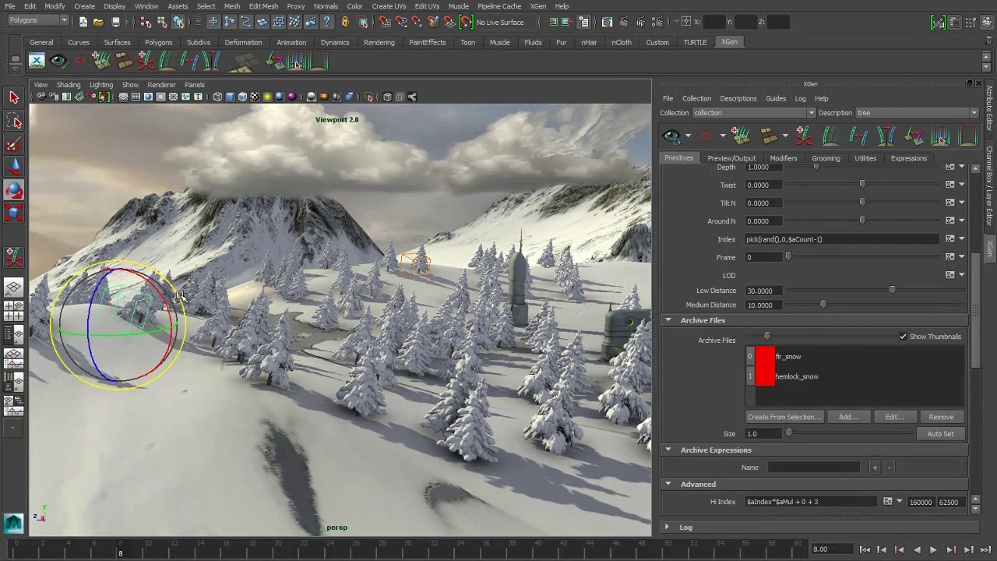
left_click_drag(165, 305, 161, 291)
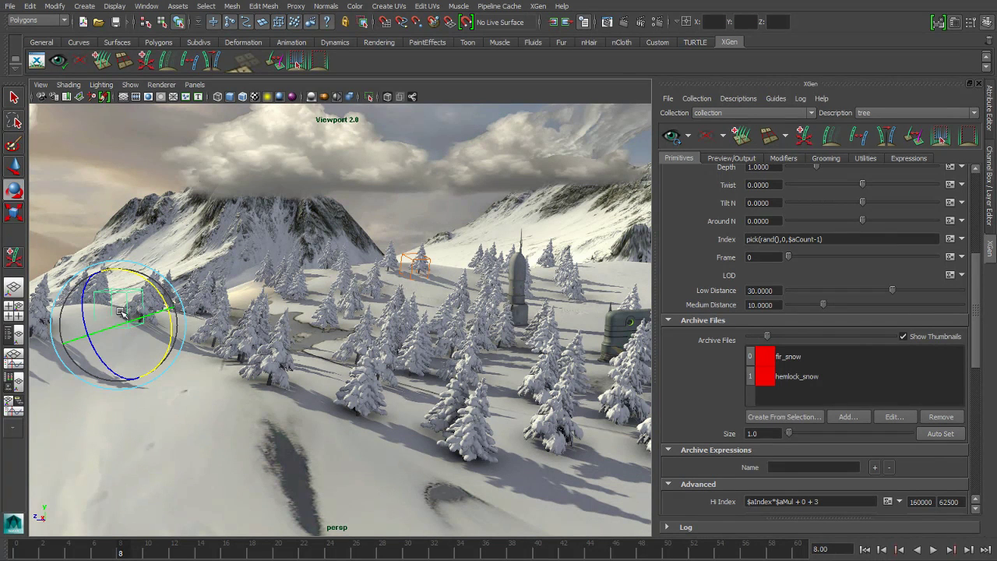
key("r")
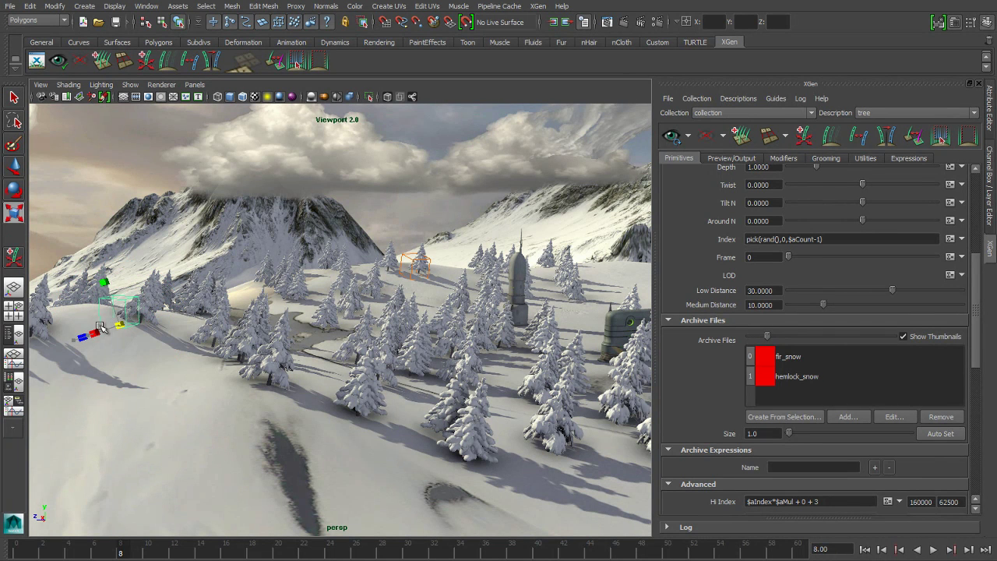
left_click_drag(99, 327, 97, 328)
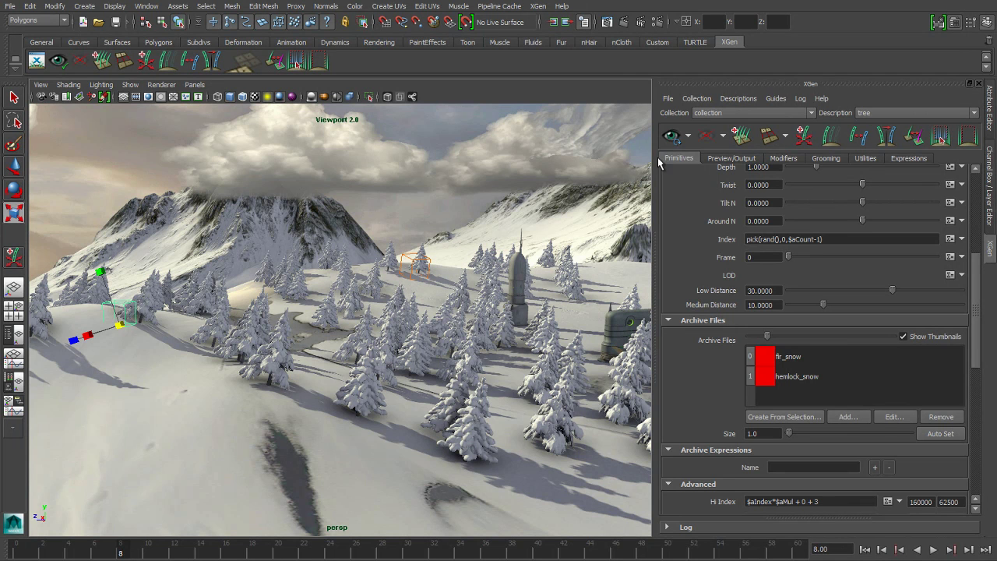
left_click(671, 136)
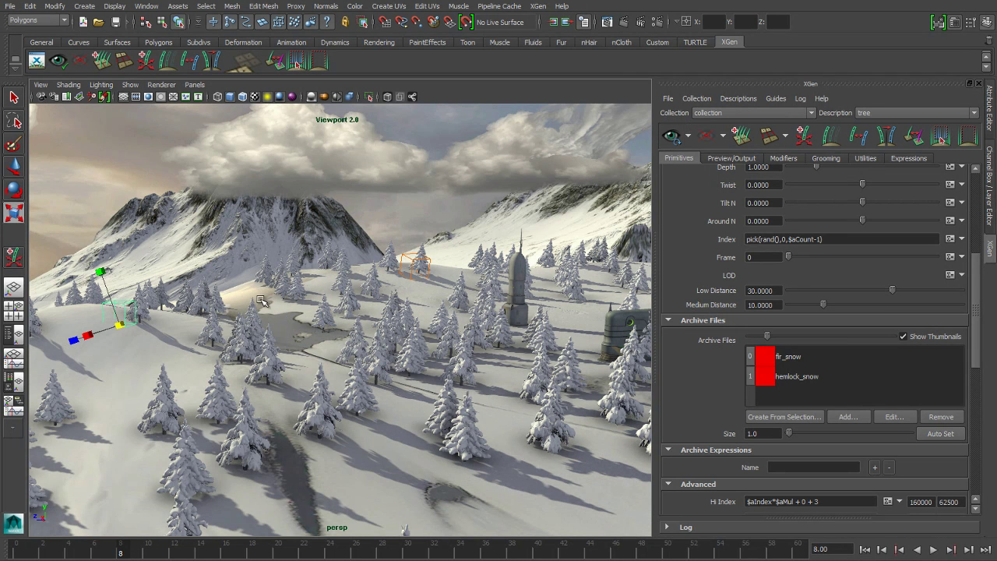
- Enlarge and rotate the distant tree guide on the slope below the mountain, and update the tree preview
left_click(430, 261)
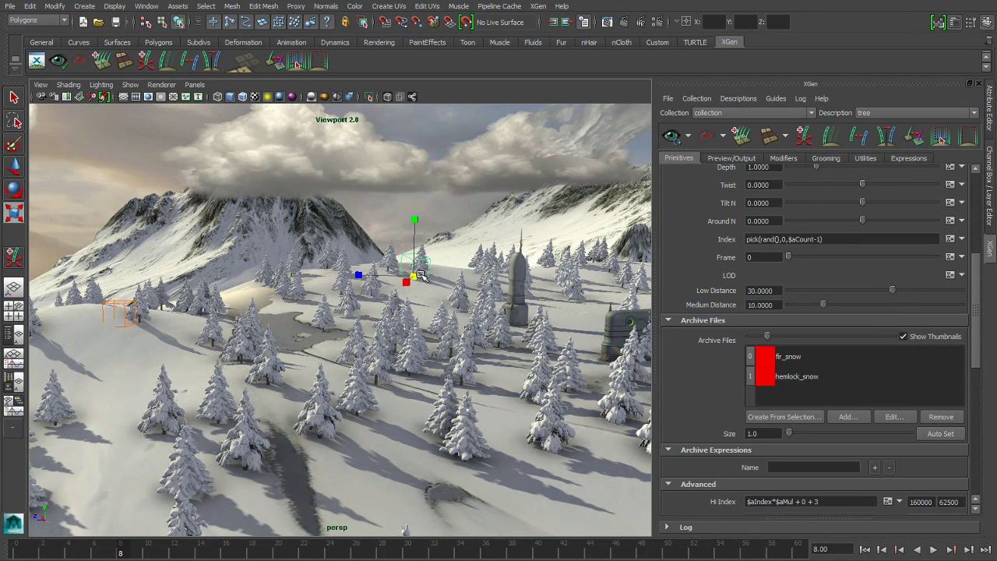
left_click_drag(416, 275, 427, 278)
key("e")
left_click_drag(421, 258, 425, 259)
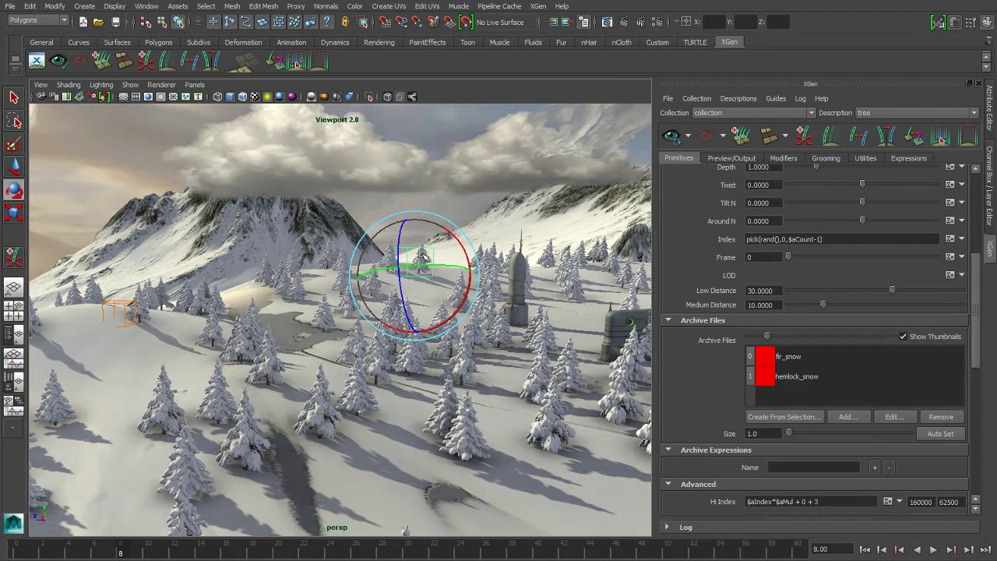
left_click(671, 136)
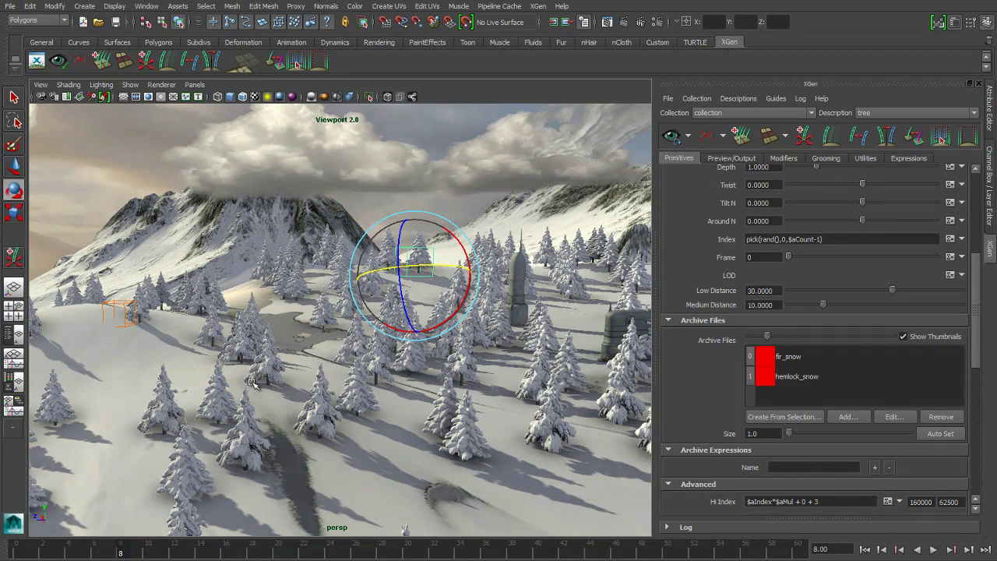
- Enlarge the guide on the near snowy hill and regenerate the tree preview
left_click_drag(282, 391, 253, 392, "alt")
middle_click_drag(253, 391, 282, 377, "alt")
left_click_drag(282, 379, 138, 269, "alt")
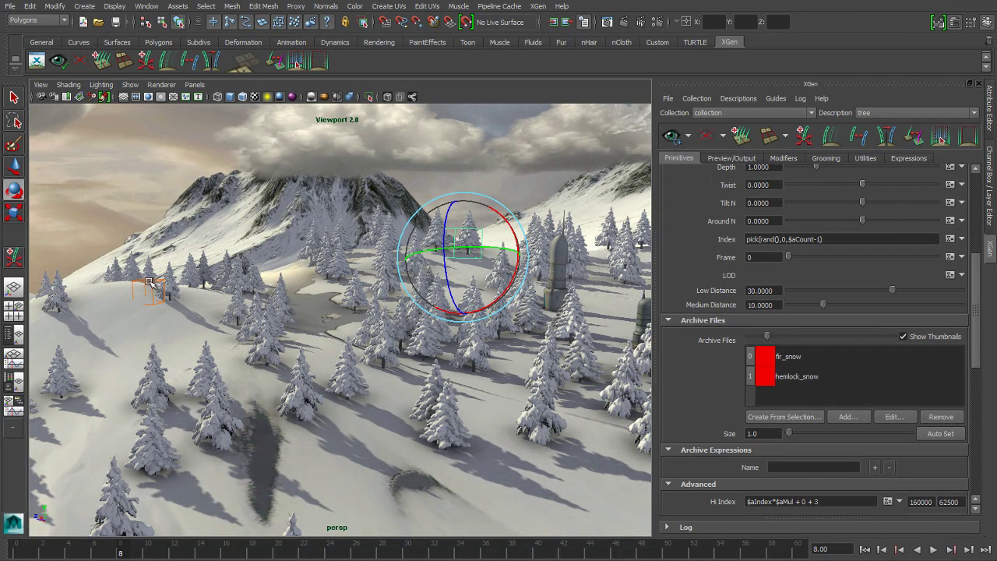
left_click(151, 286)
key("r")
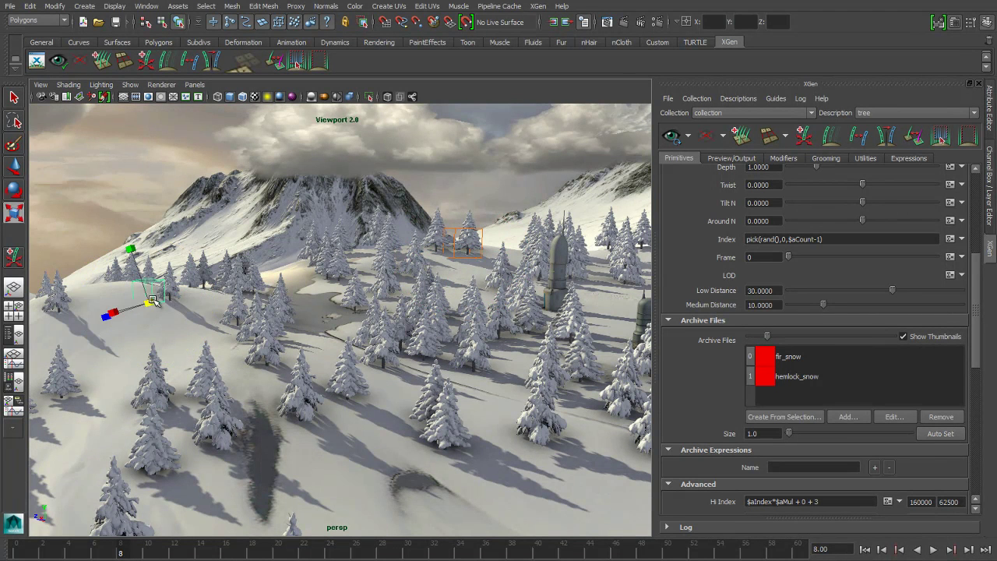
left_click_drag(158, 296, 168, 302)
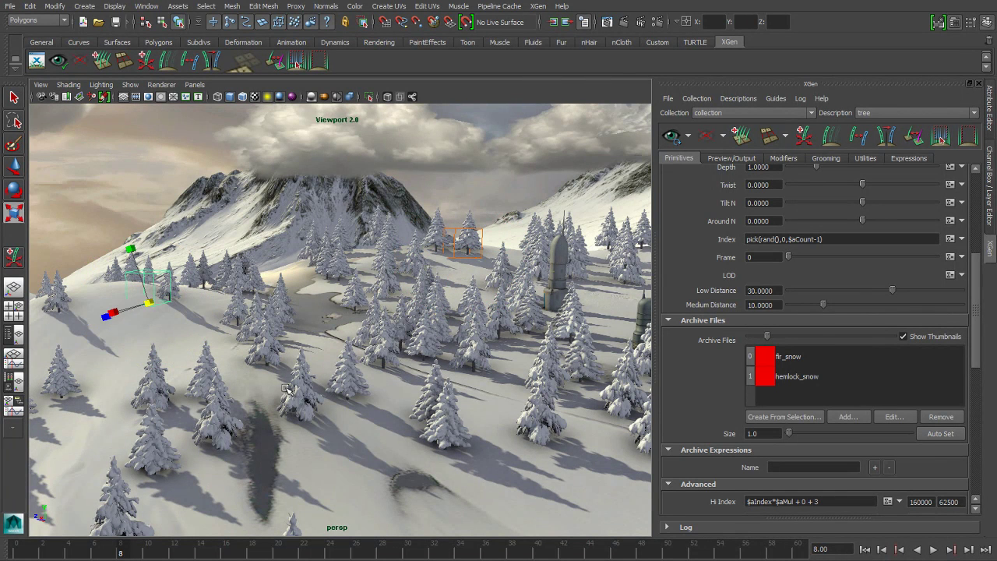
middle_click_drag(286, 387, 293, 354, "alt")
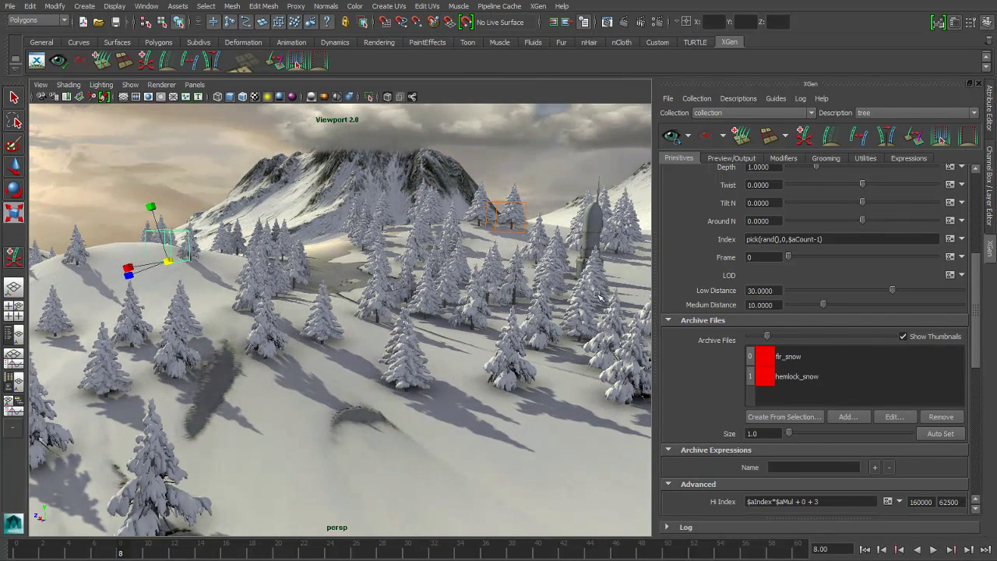
left_click_drag(976, 334, 976, 320)
left_click(672, 137)
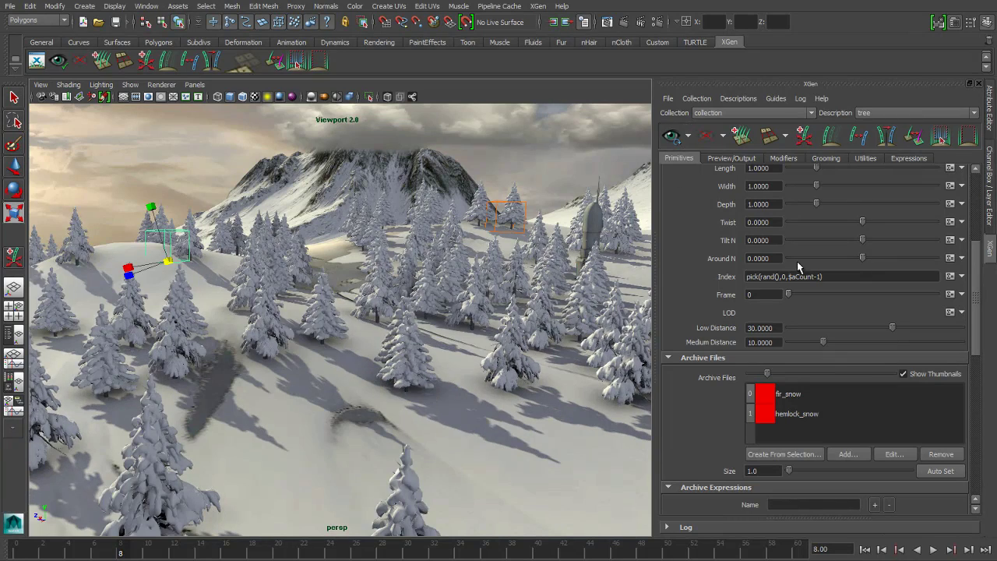
- Drive the trees' Twist with the expression rand(0,360) so each tree turns randomly
left_click_drag(862, 221, 877, 226)
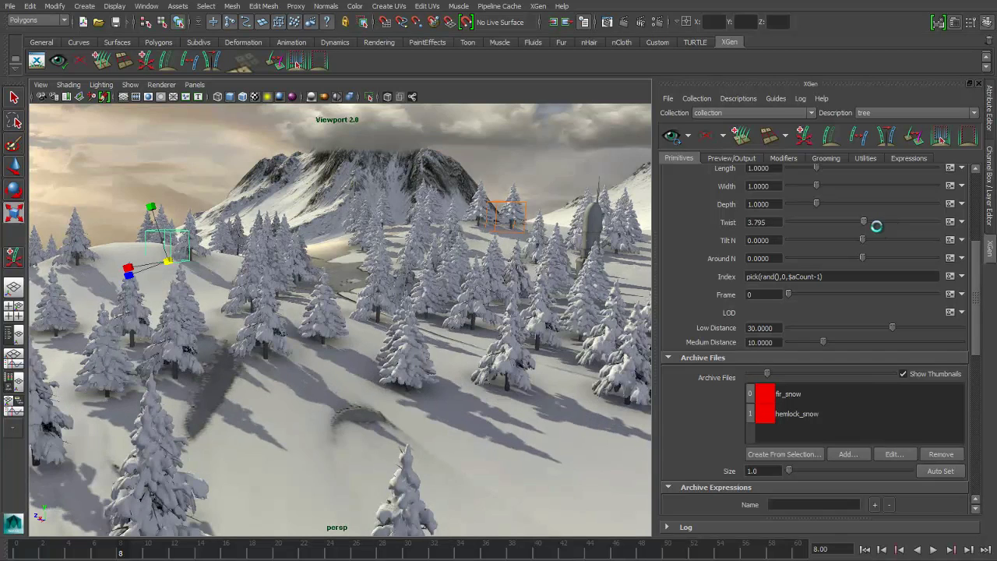
left_click(950, 222)
left_click_drag(383, 313, 346, 302)
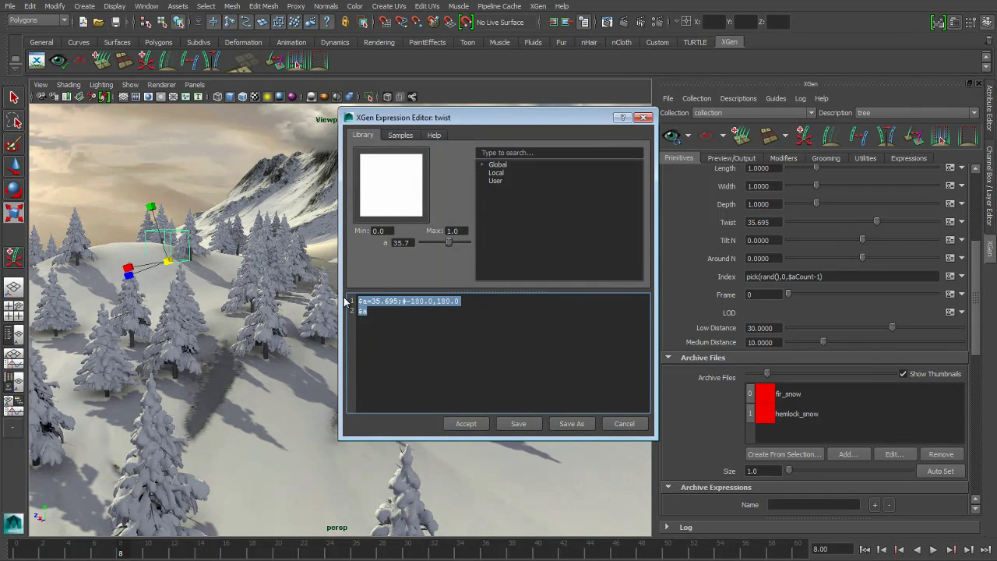
type("ran")
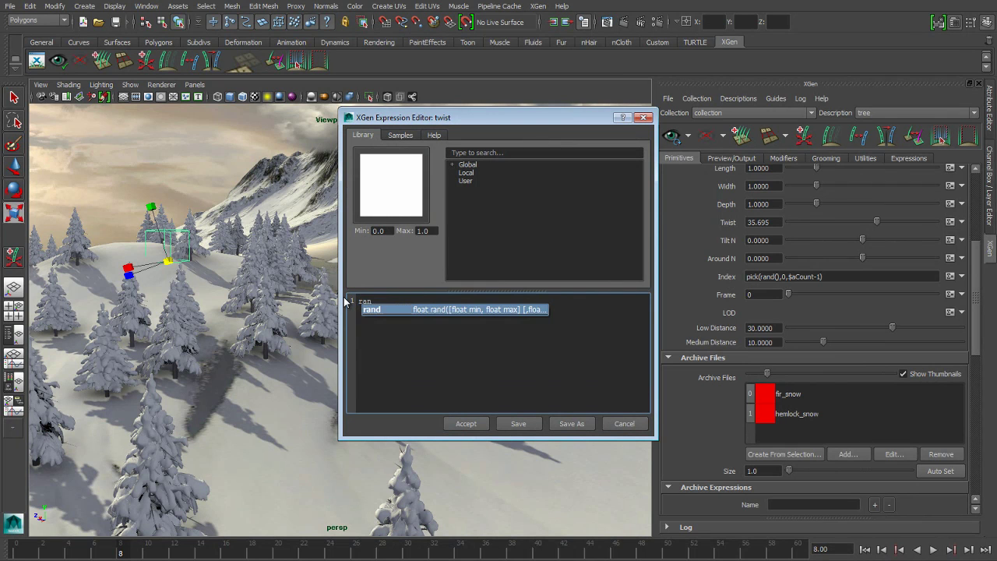
type("d(0,360")
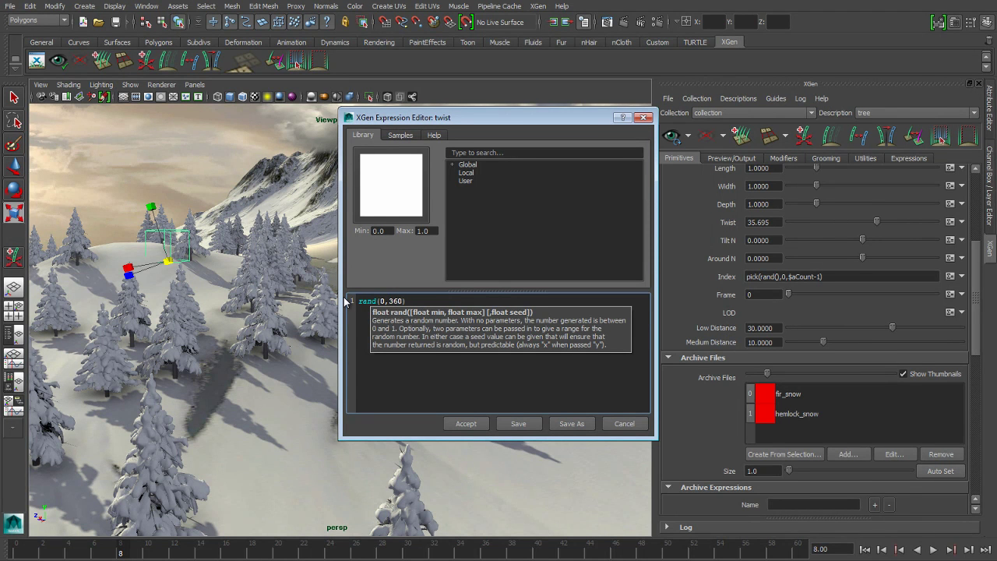
left_click(466, 423)
- Set the tree primitives' Length to 1.075, Width to 0.8 and Depth to 1.18
left_click_drag(399, 310, 450, 317, "alt")
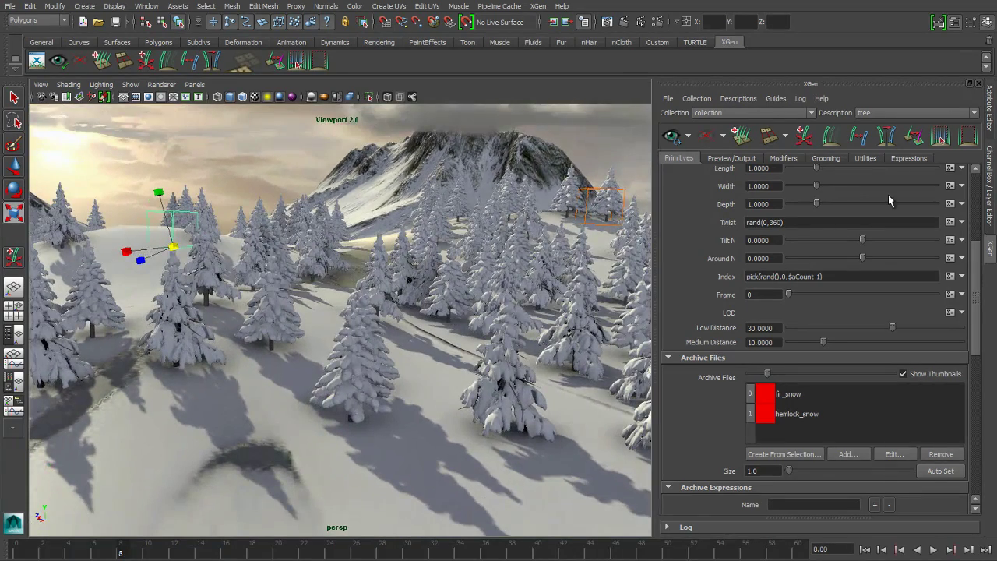
left_click_drag(817, 169, 821, 204)
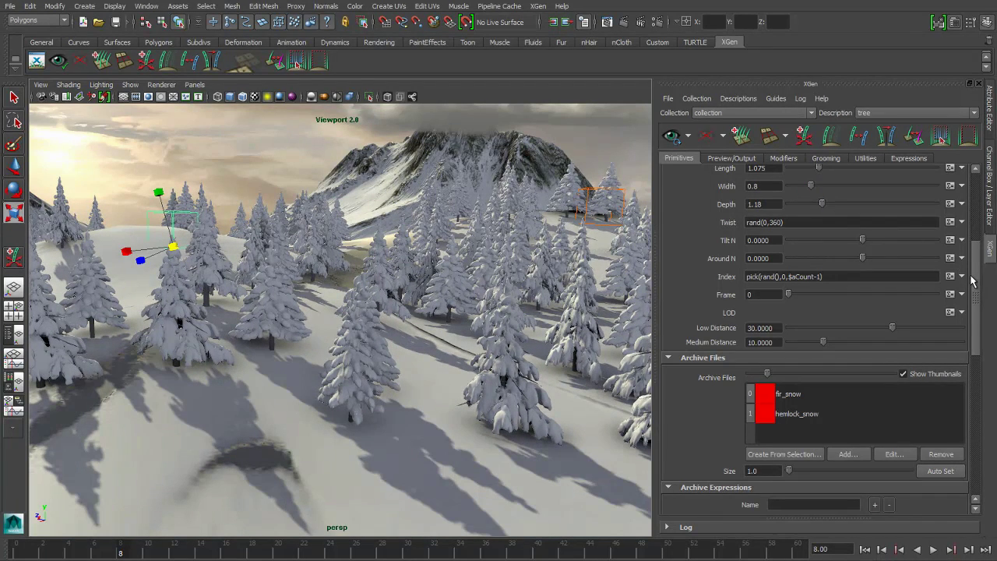
left_click_drag(974, 274, 976, 249)
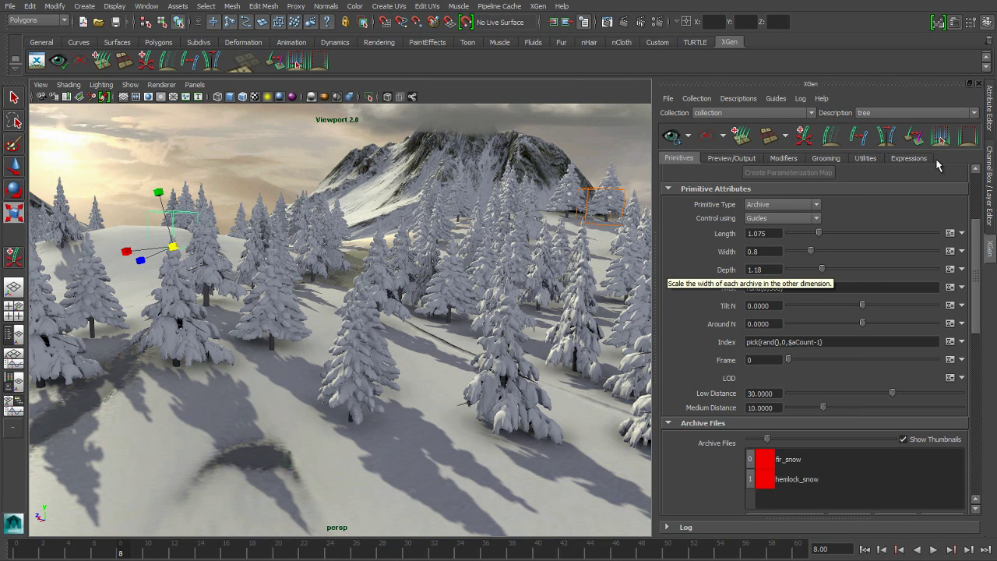
- Create a global float expression named ts
left_click(905, 158)
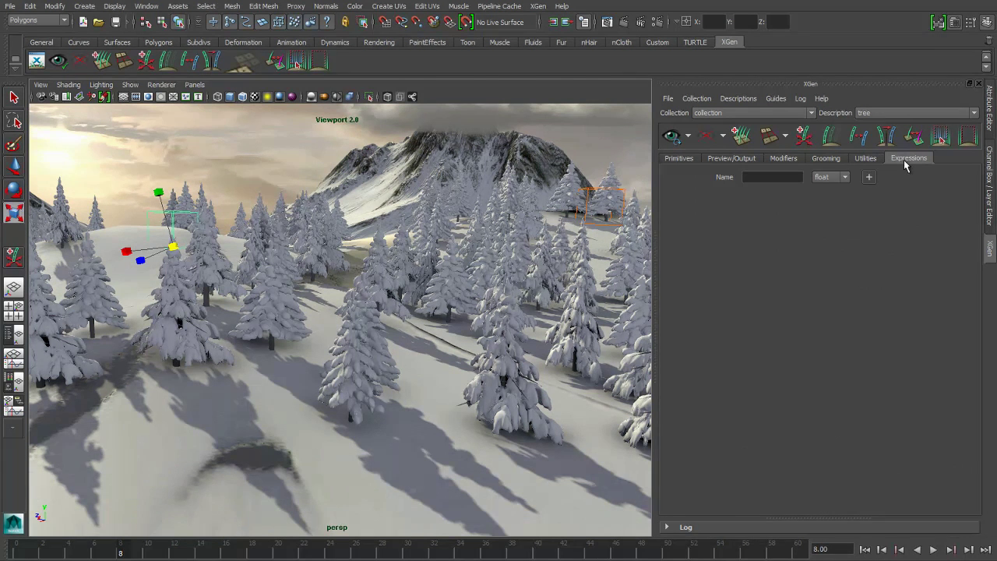
left_click(759, 178)
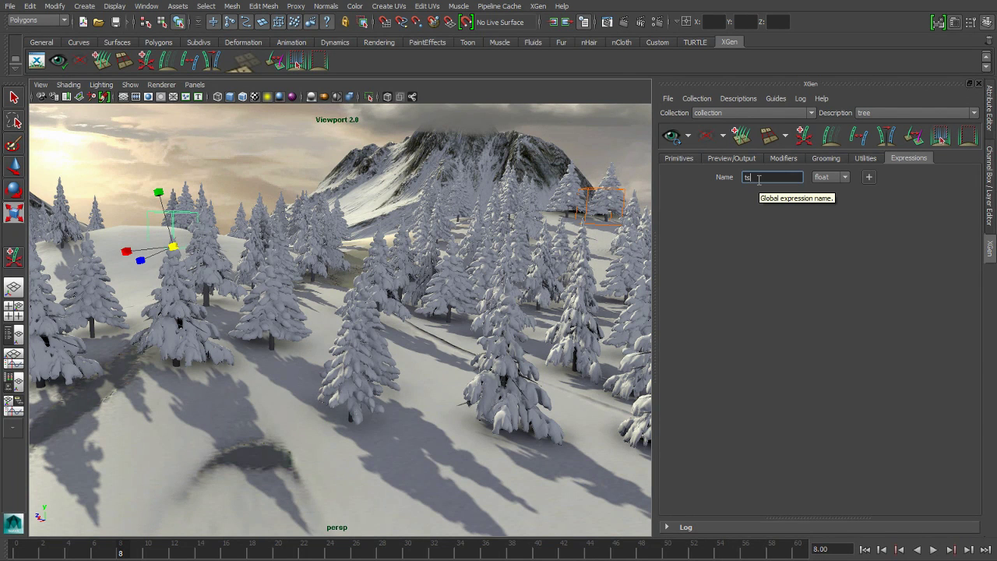
left_click(869, 179)
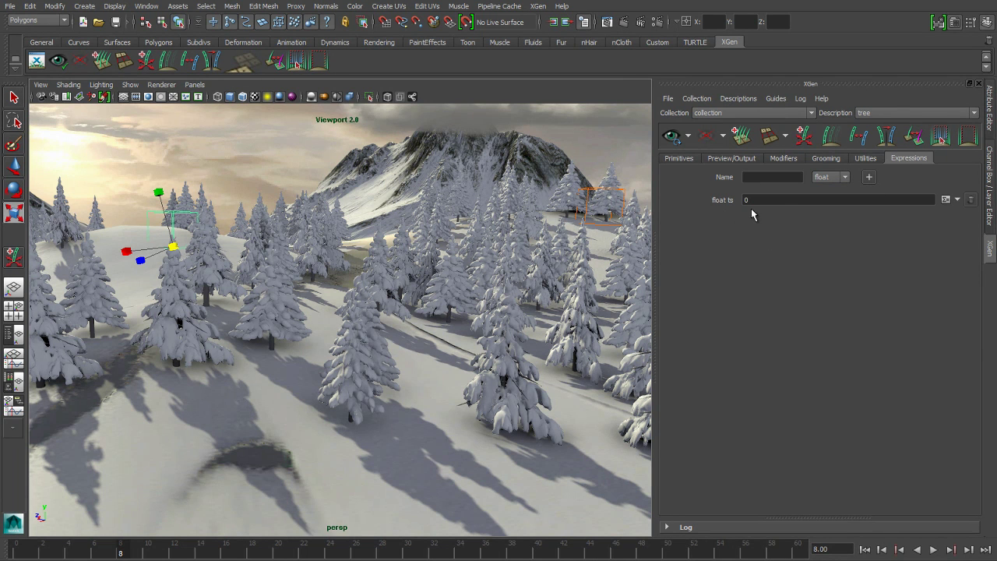
middle_click_drag(338, 302, 348, 321, "alt")
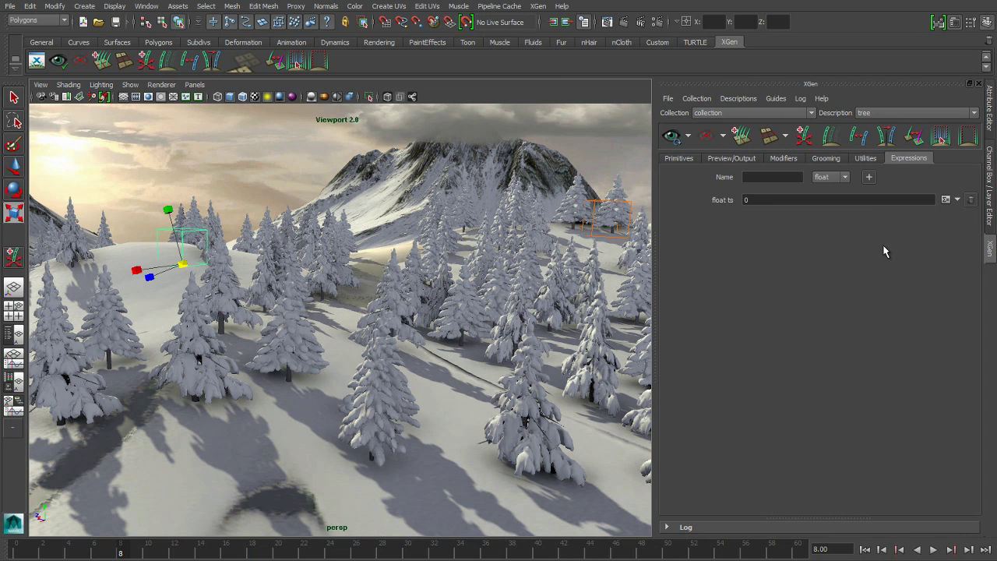
- Define the ts expression as $a=0.370 multiplied by rand(.6,1.2), accept it and raise its base value
left_click(946, 200)
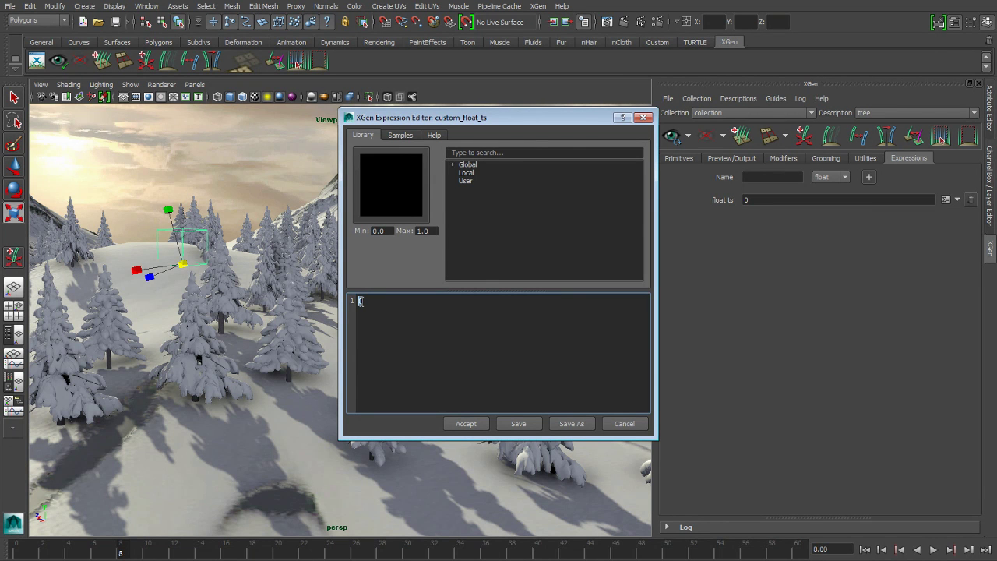
type("$a")
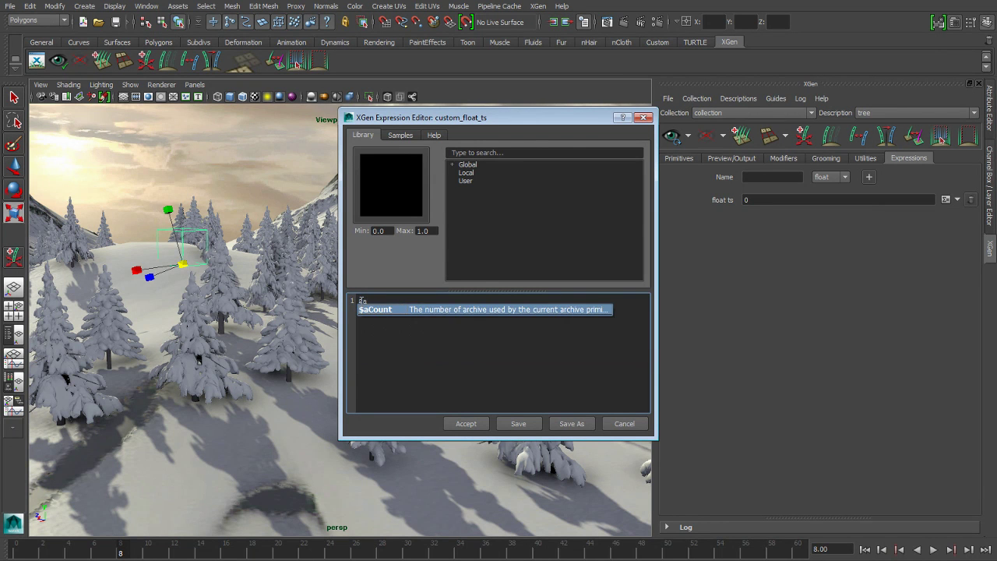
type("=;")
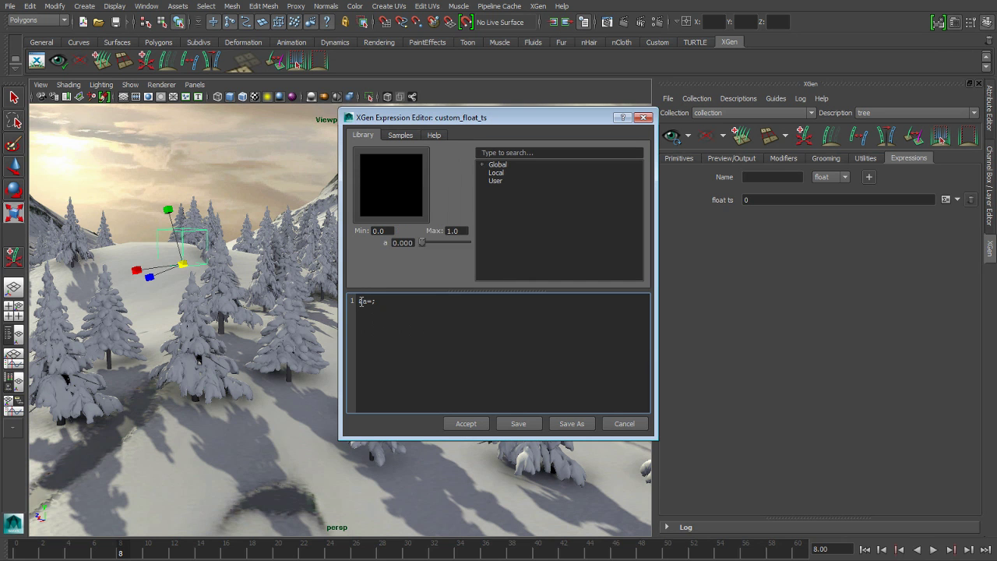
mouse_move(422, 242)
left_mouse_down()
mouse_move(447, 249)
mouse_move(438, 242)
left_mouse_up()
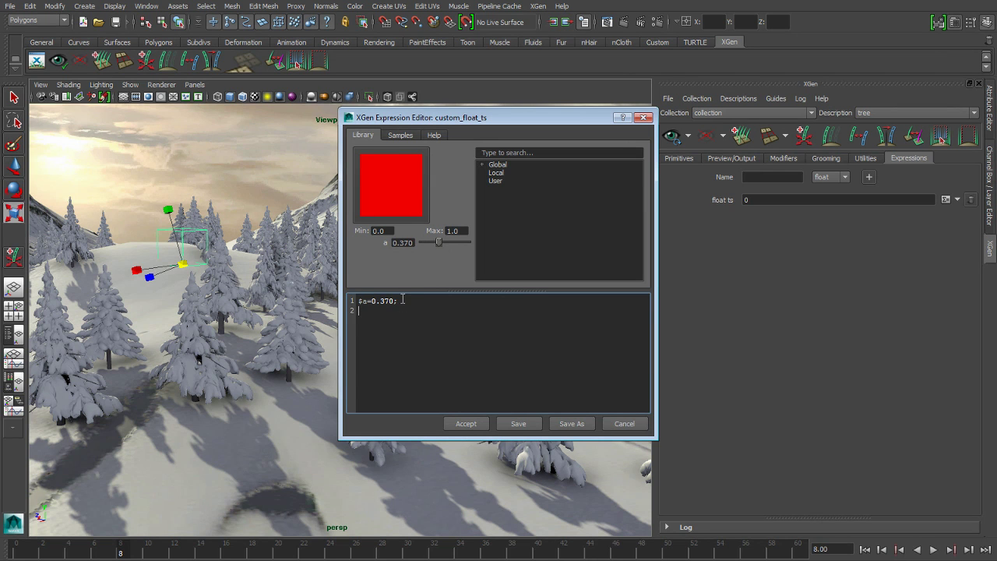
type("$a * r")
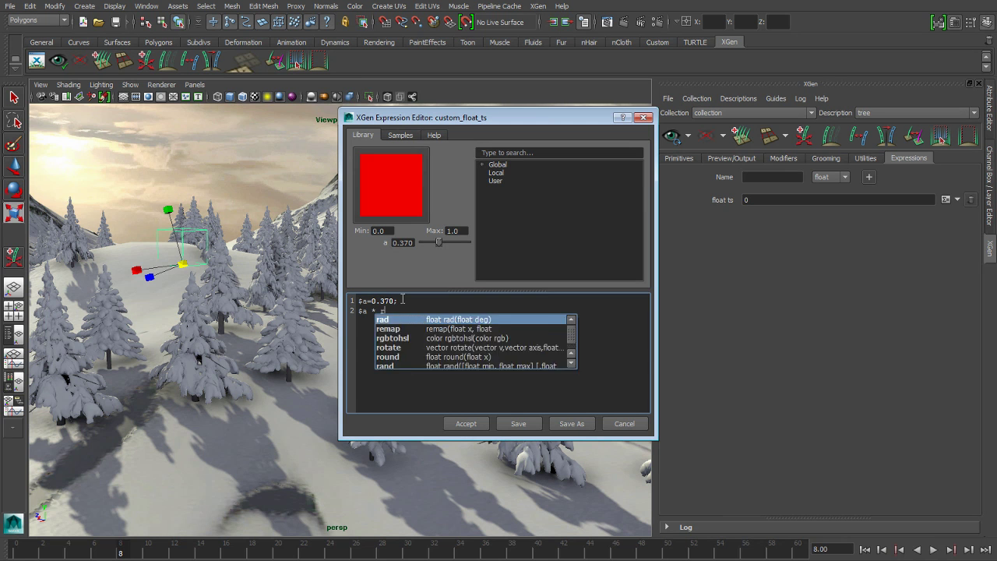
type("and(.6,1.2")
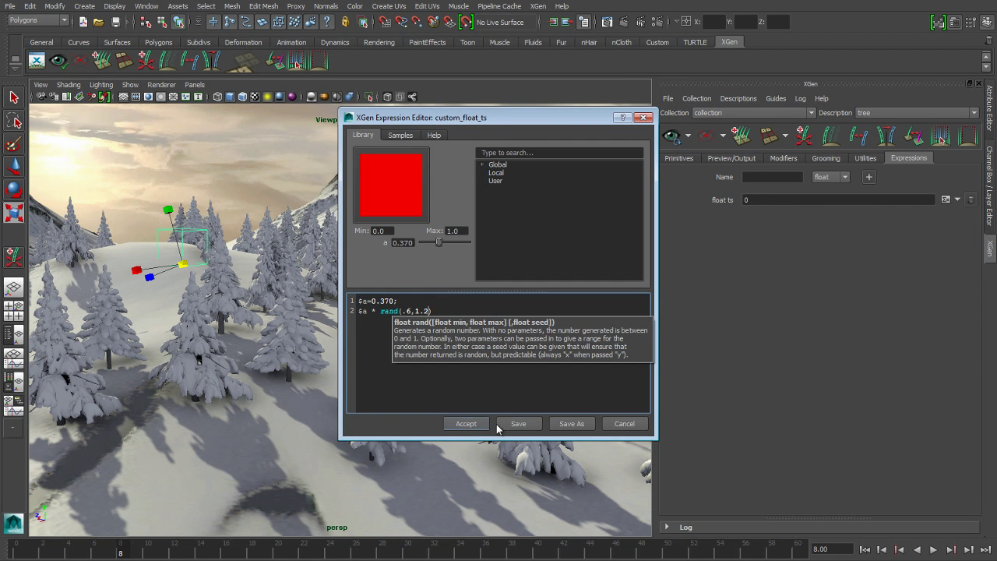
left_click(466, 424)
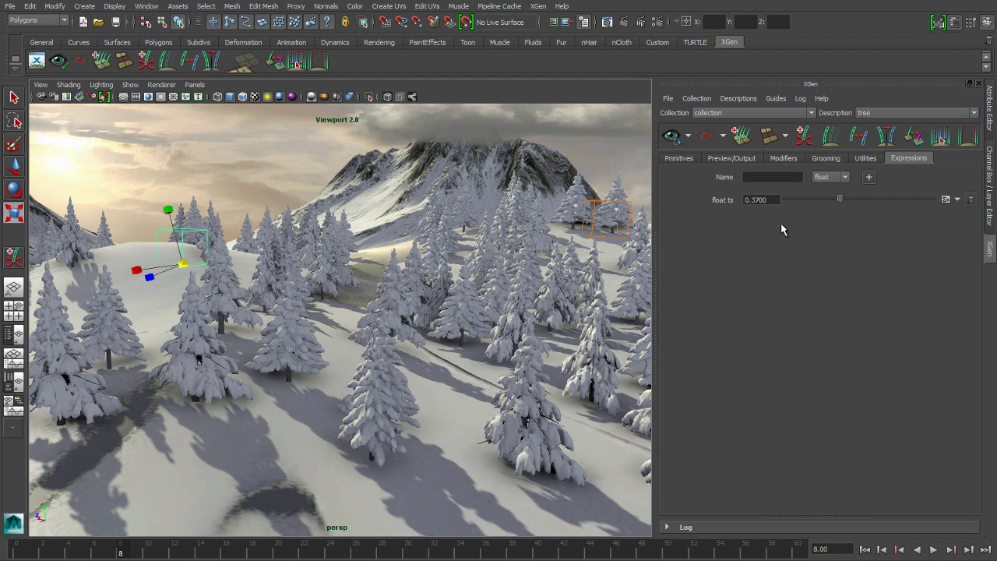
left_click(893, 199)
- Replace the tree primitives' Length expression with ts() and copy that expression for reuse
left_click(671, 159)
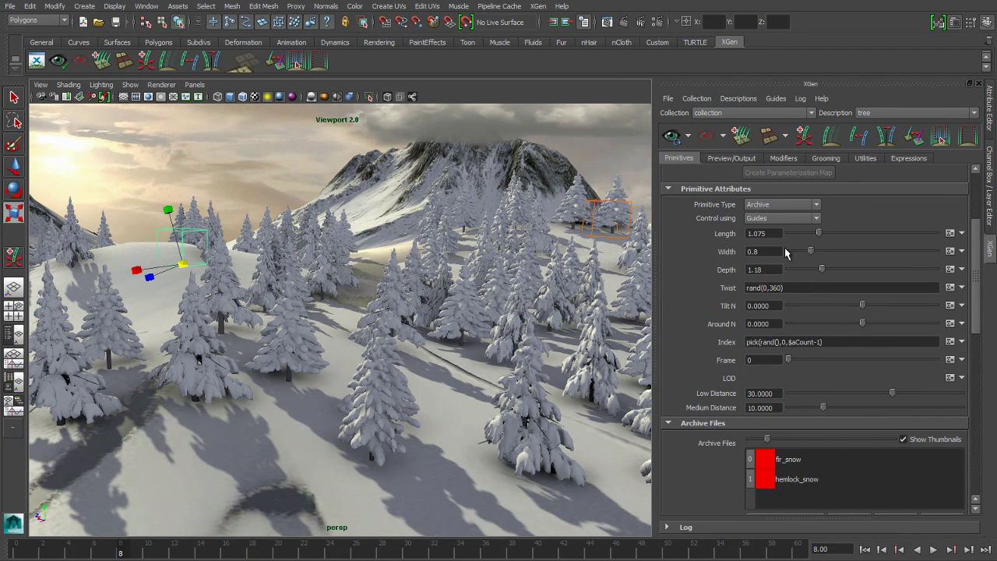
left_click(949, 233)
left_click_drag(396, 313, 355, 300)
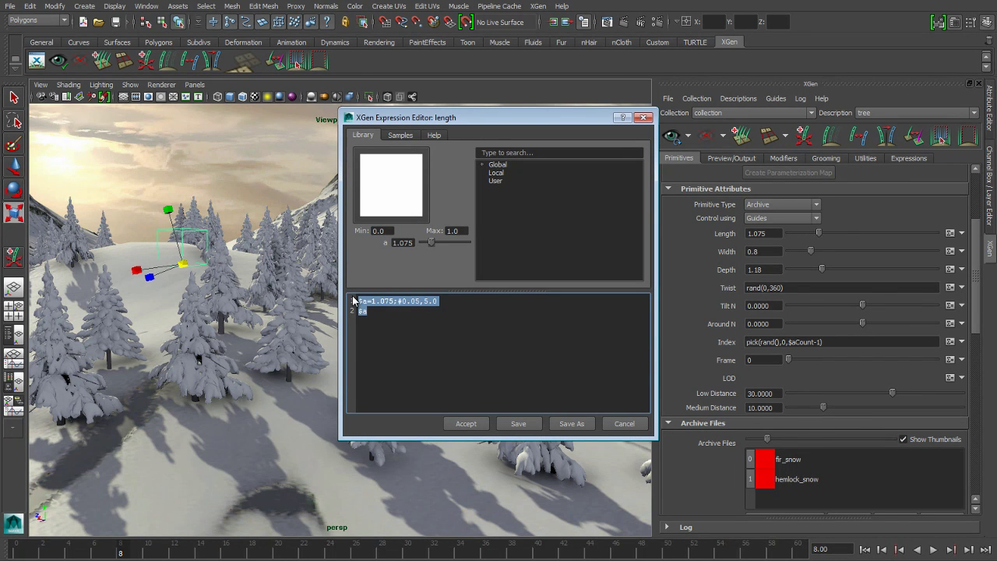
type("$a")
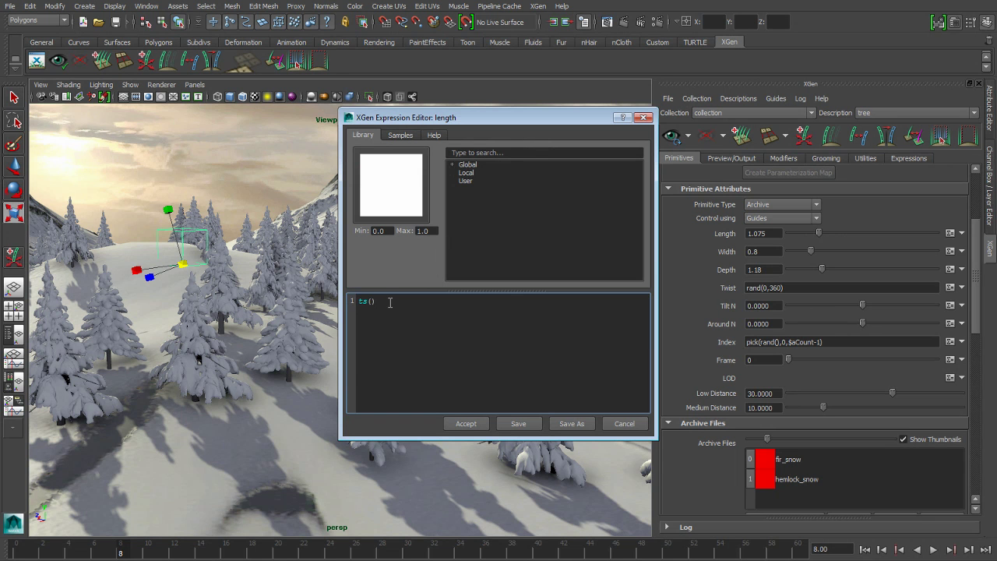
left_click_drag(390, 302, 348, 301)
key("ctrl+c")
left_click(466, 424)
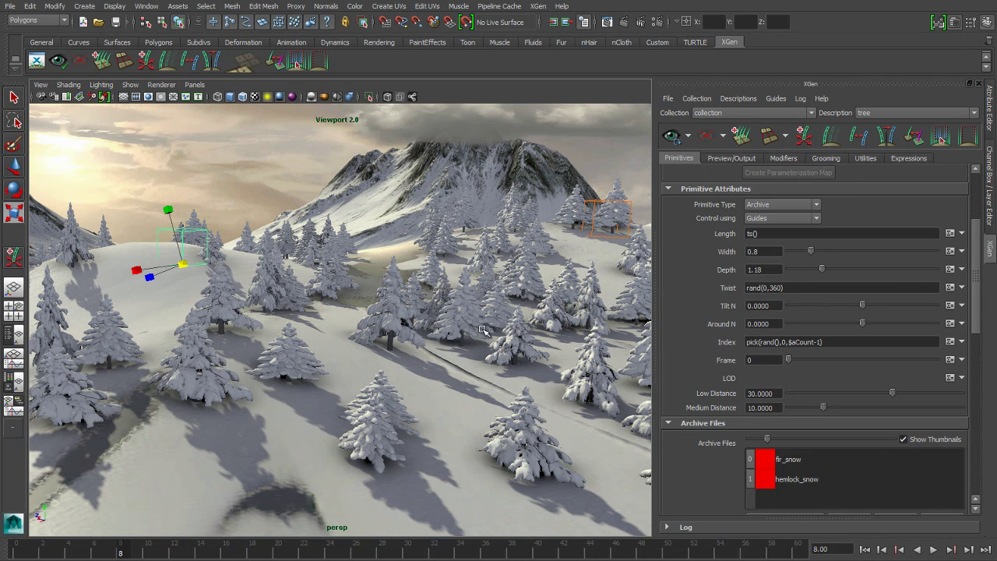
- Drive the tree primitives' Width and Depth with the same ts() expression
left_click(950, 252)
left_click_drag(366, 307, 341, 295)
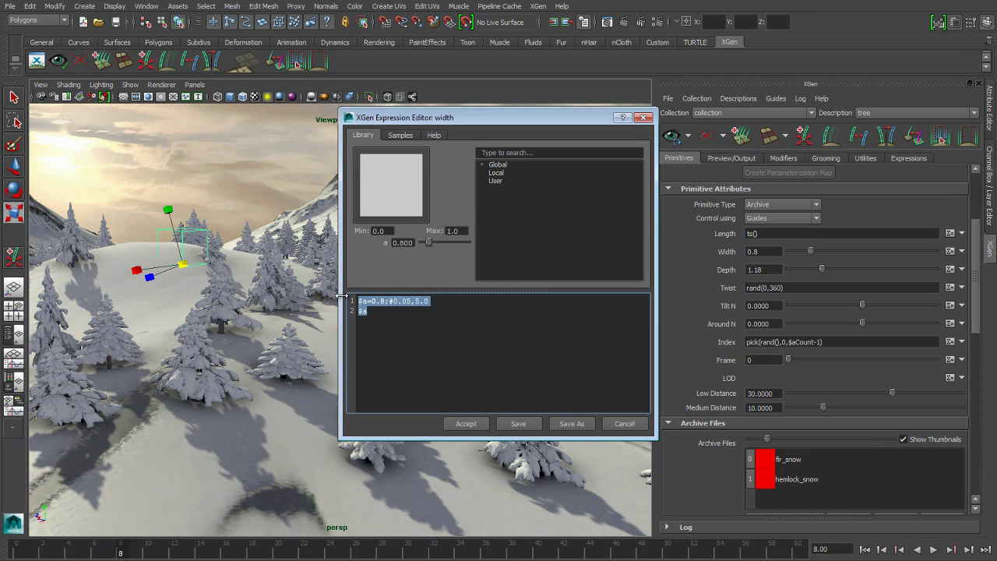
key("ctrl+v")
left_click(466, 423)
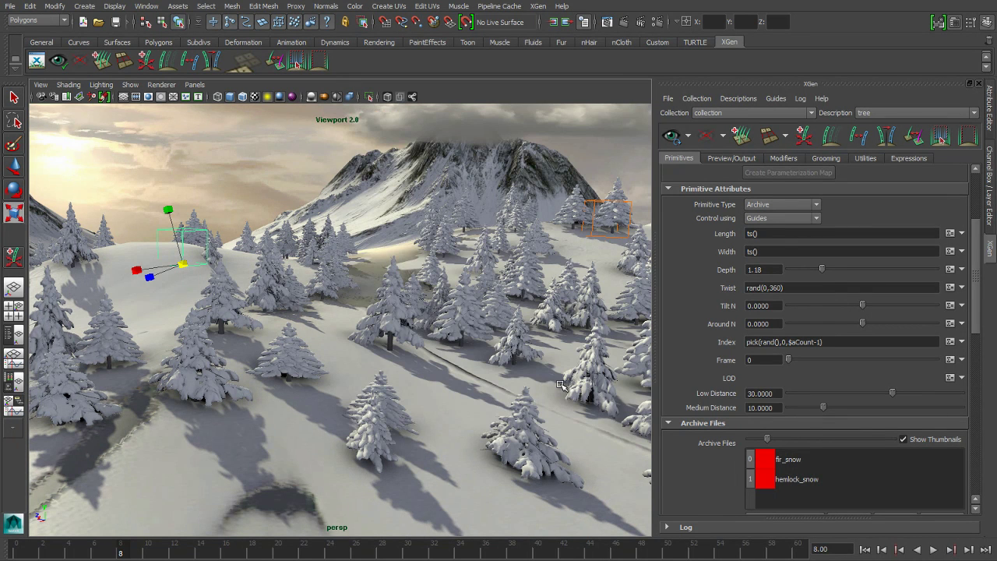
left_click(949, 270)
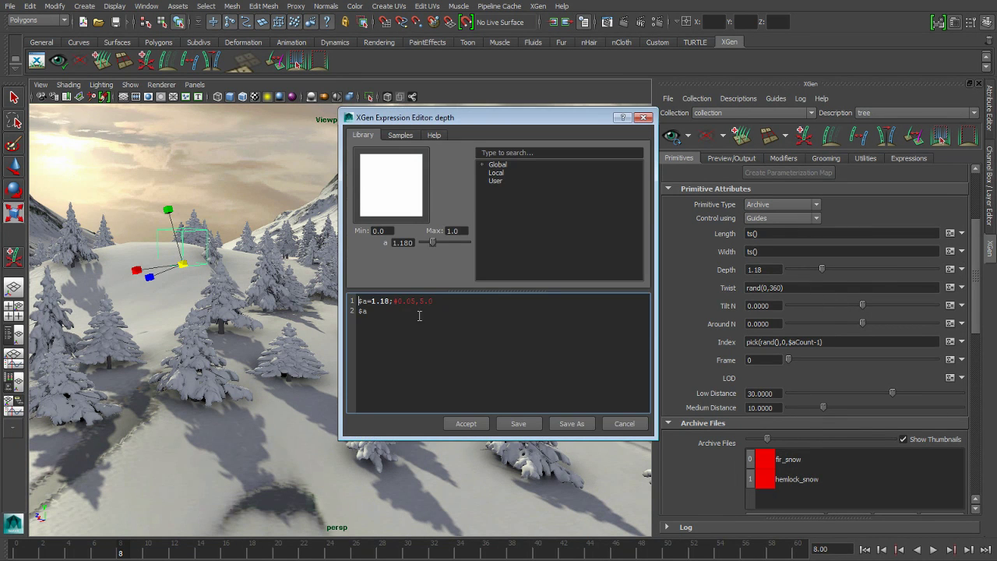
key("ctrl+a")
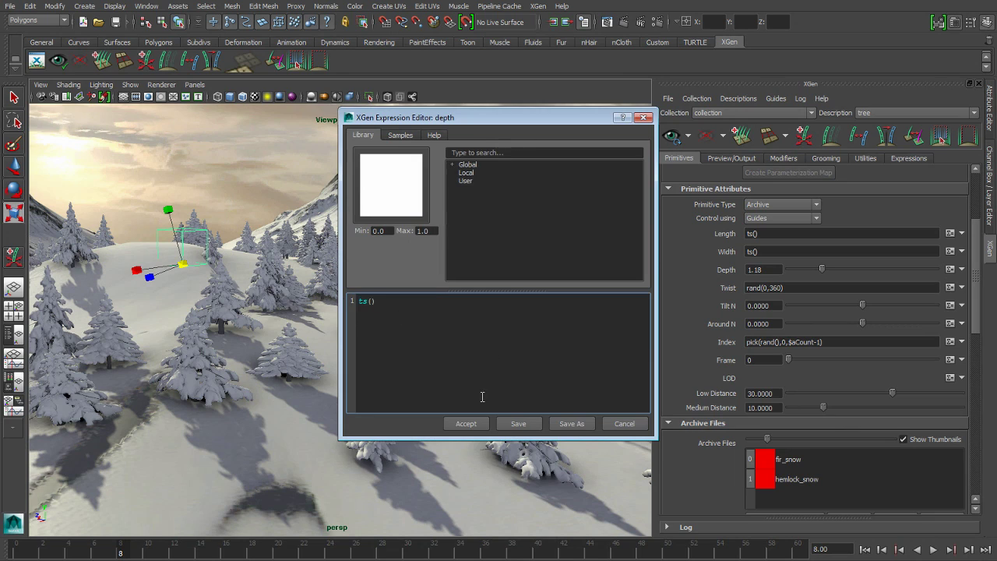
left_click(465, 421)
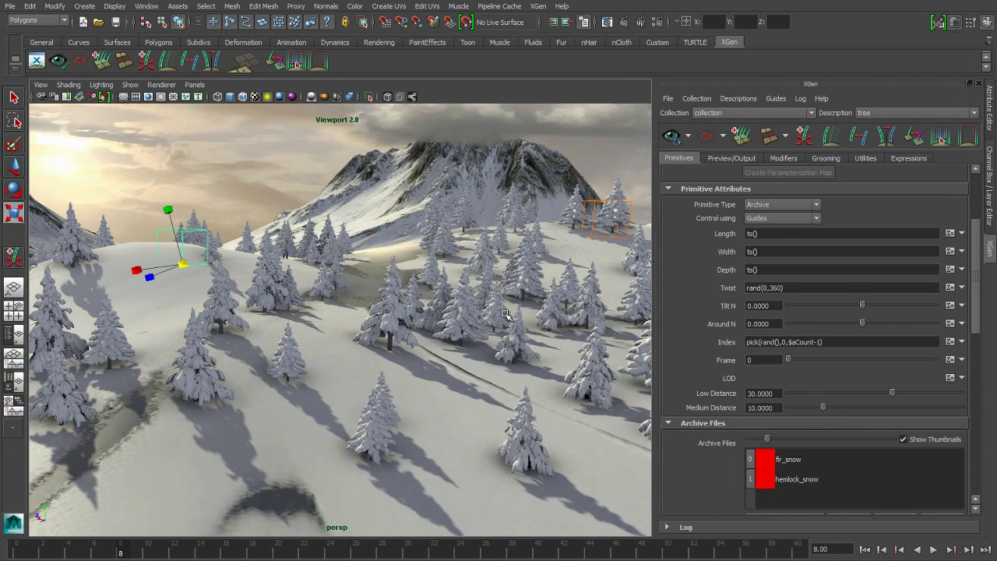
- Set the tree generator's Density to 0.6 to fill the landscape around the buildings
middle_click_drag(508, 315, 361, 307, "alt")
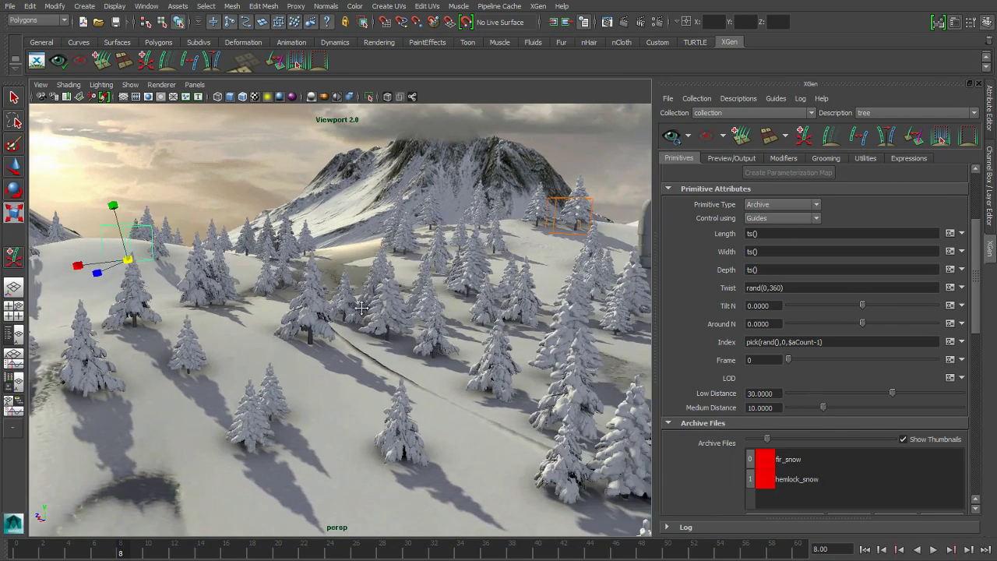
left_click_drag(361, 309, 437, 275, "alt")
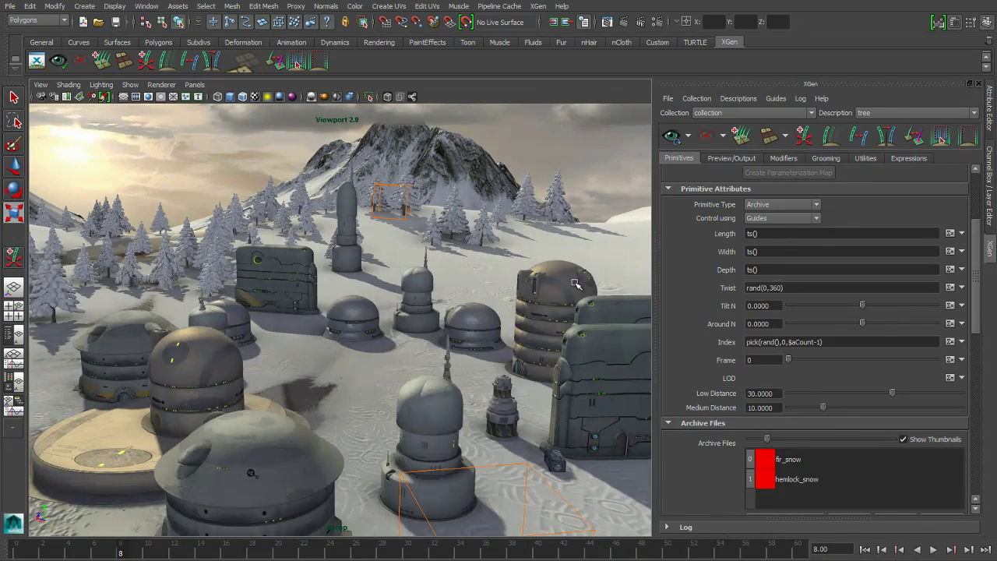
left_click_drag(550, 282, 459, 284, "alt")
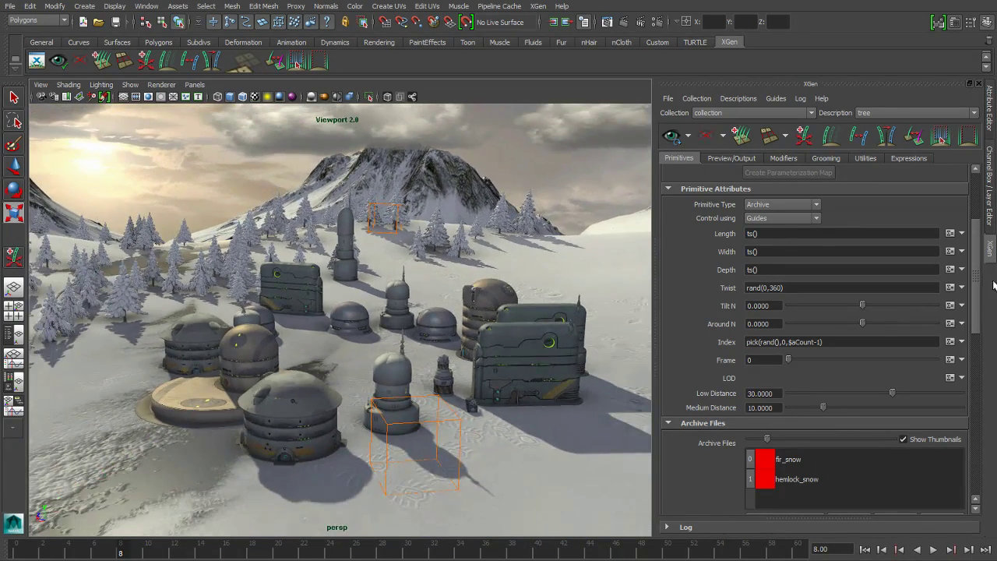
scroll(944, 193, "up", 3)
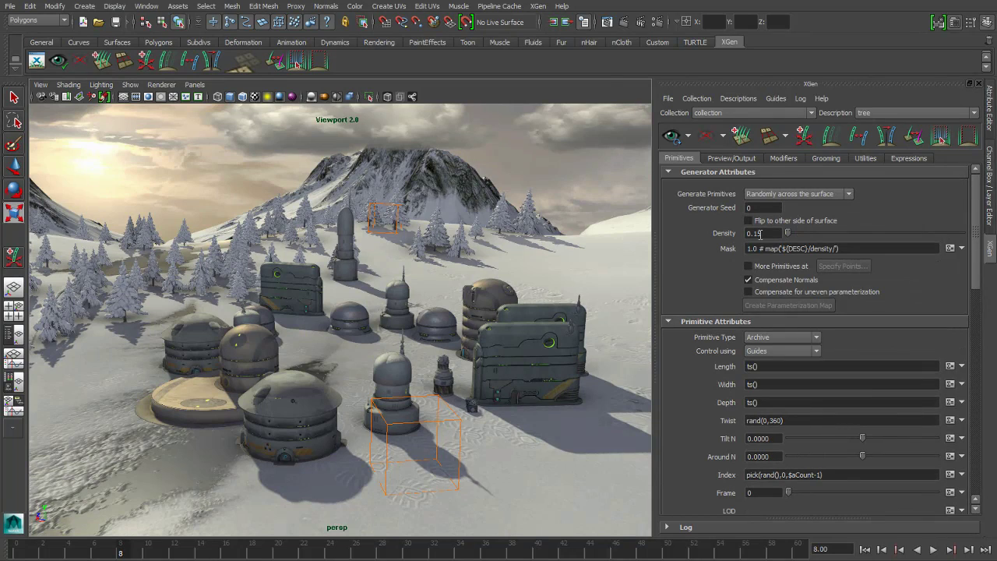
left_click_drag(753, 233, 778, 234)
key("Return")
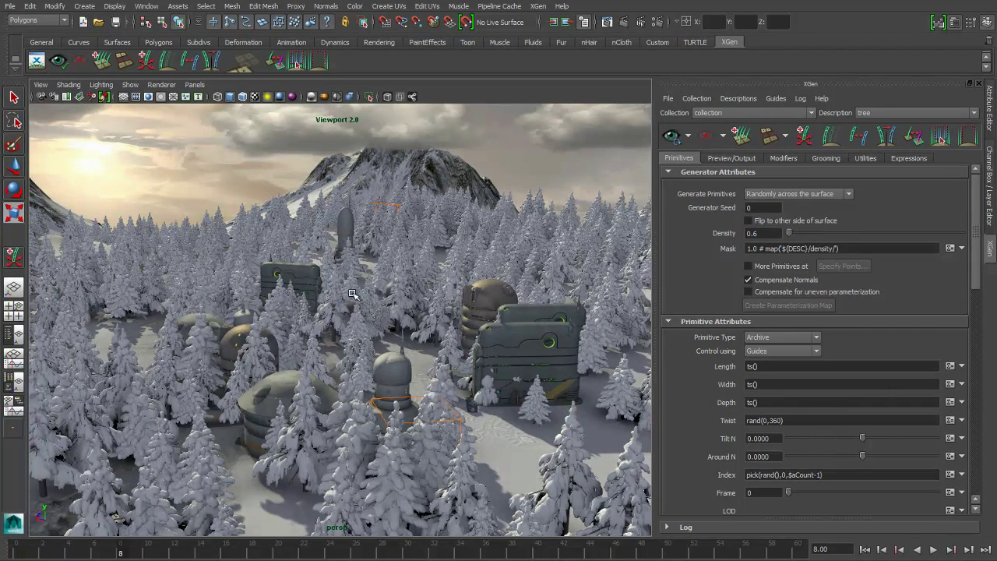
- Create a paintable map named mask for the tree Mask, with resolution 5.0 and a white start color
left_click_drag(362, 305, 396, 307, "alt")
left_click_drag(405, 373, 399, 378, "alt")
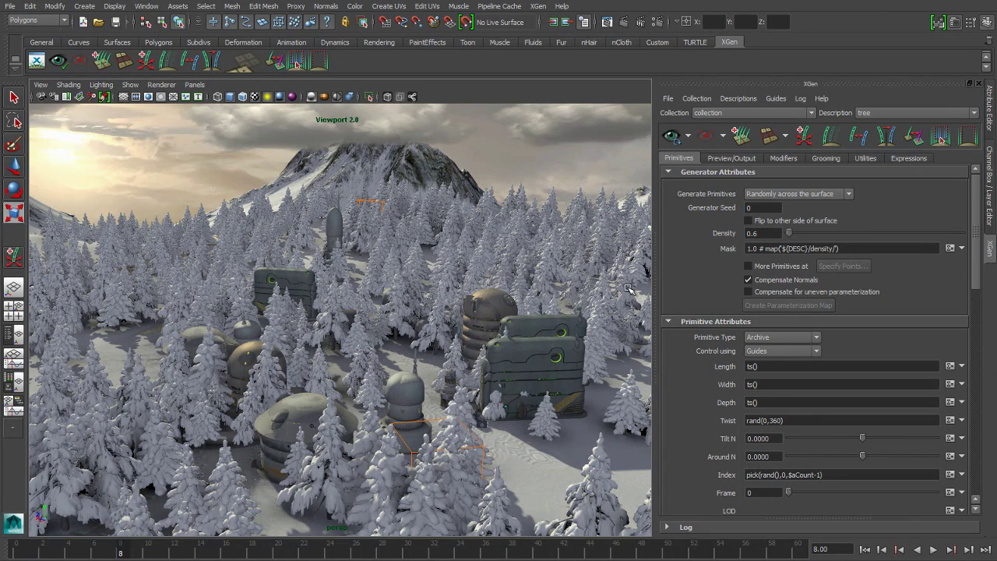
left_click(961, 248)
left_click(958, 265)
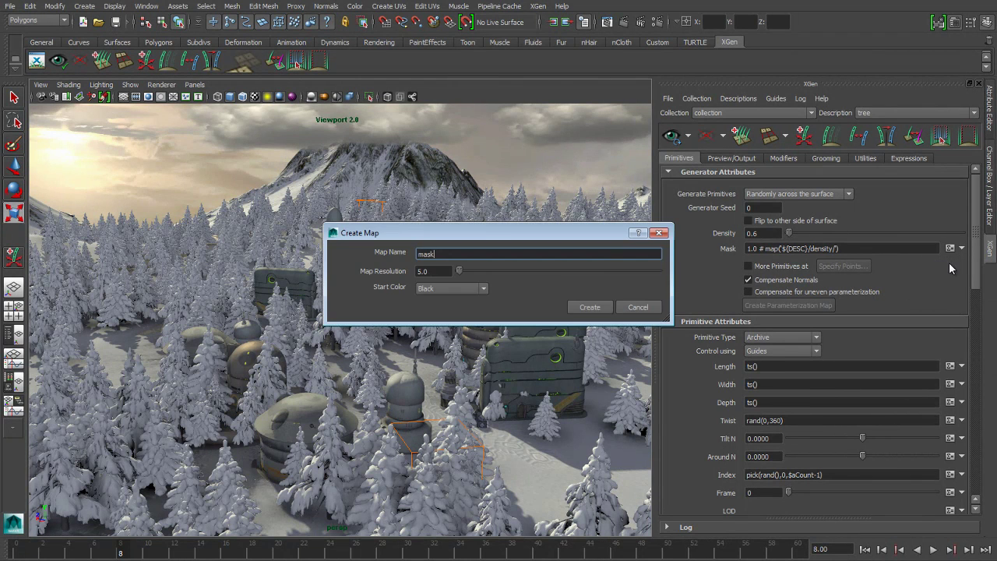
left_click(451, 288)
left_click(451, 309)
left_click(588, 307)
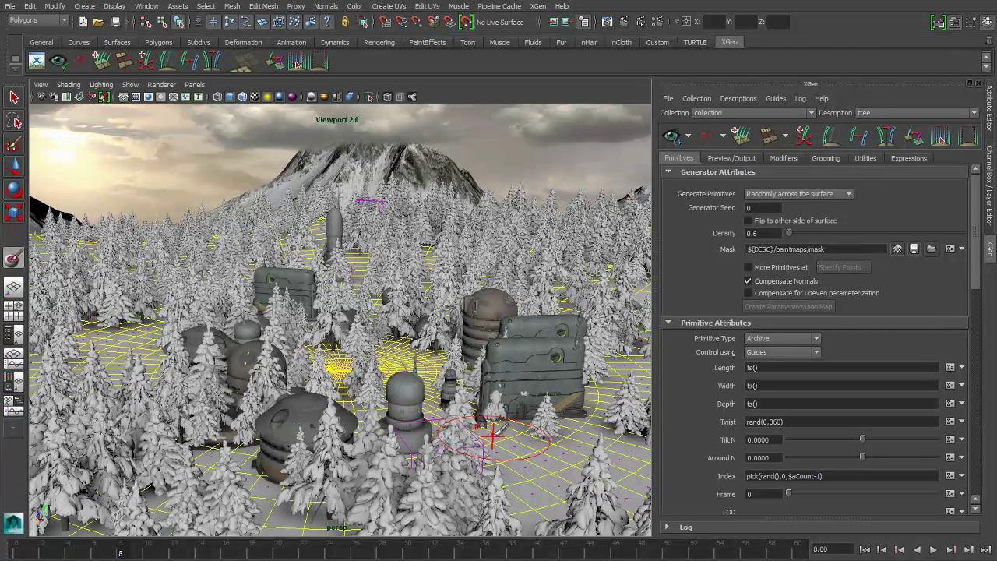
- Paint the ground around and between the buildings black on the mask and save the map to clear those trees
left_click_drag(494, 433, 528, 425)
left_click_drag(587, 391, 592, 374)
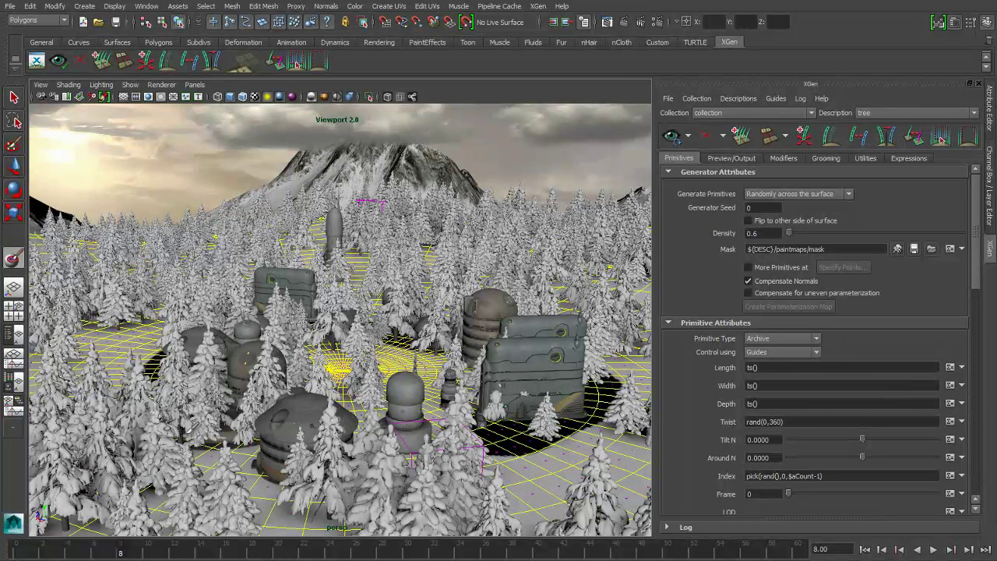
mouse_move(245, 458)
left_mouse_down()
mouse_move(400, 452)
mouse_move(470, 382)
left_mouse_up()
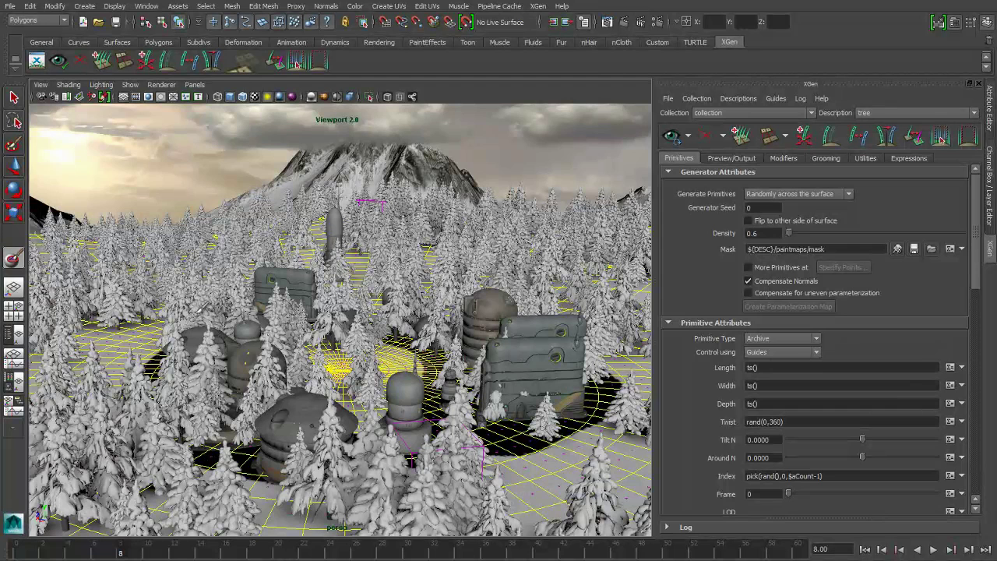
mouse_move(136, 366)
left_mouse_down()
mouse_move(160, 425)
mouse_move(264, 460)
mouse_move(347, 477)
mouse_move(458, 443)
mouse_move(475, 451)
left_mouse_up()
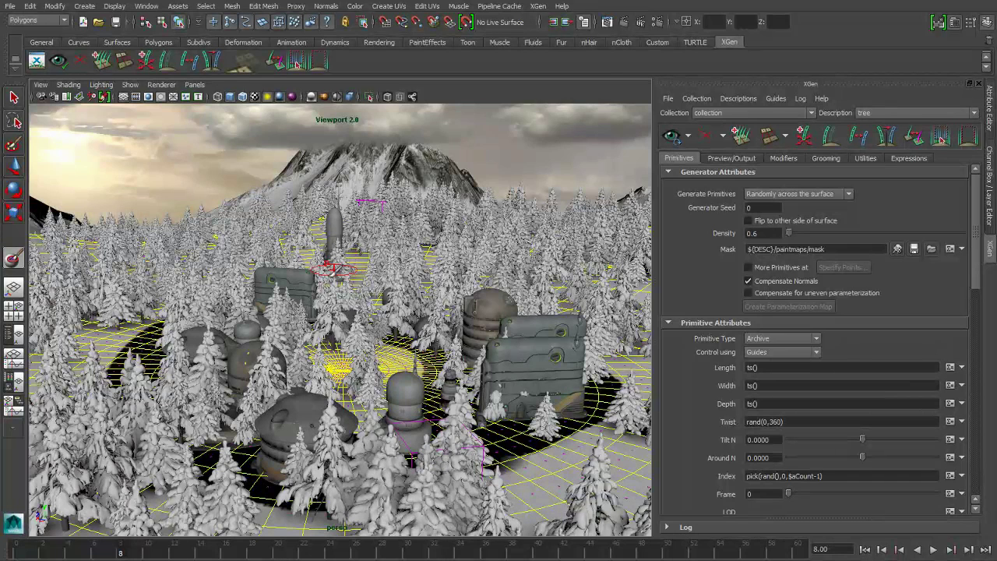
left_click(914, 250)
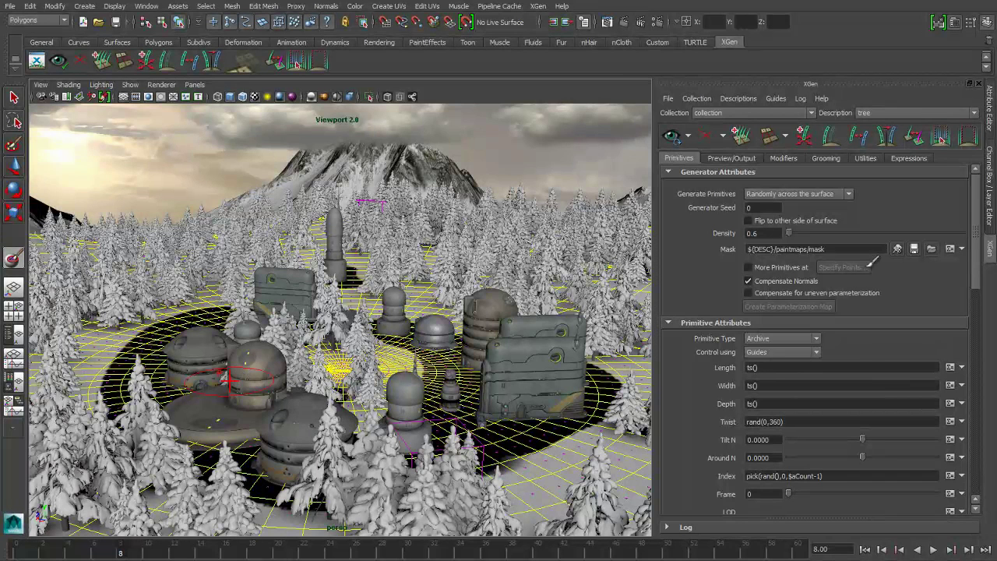
left_click(912, 250)
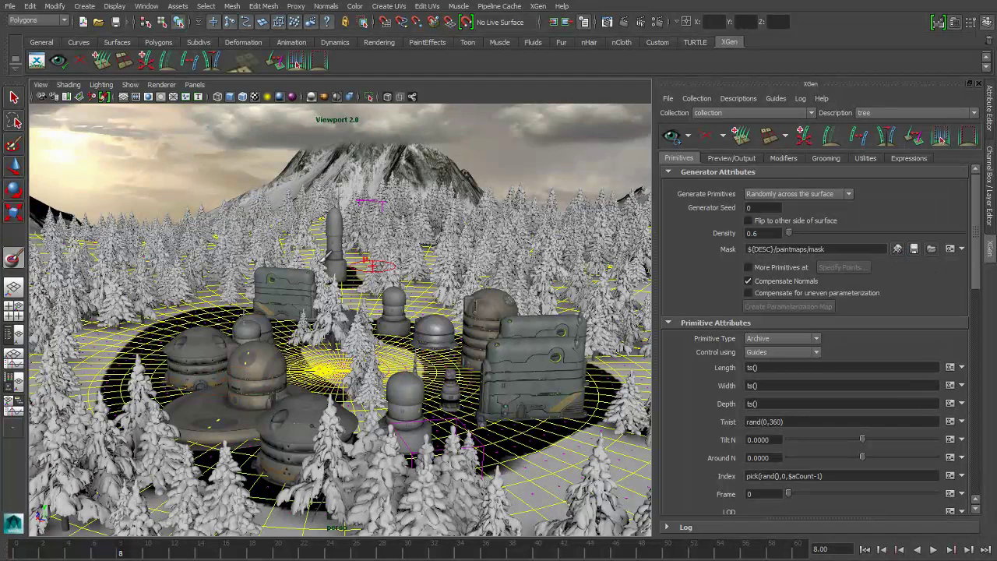
- Turn the scene lighting back on in the viewport, leave mask painting, deselect the terrain and regenerate the tree preview
left_click(267, 98)
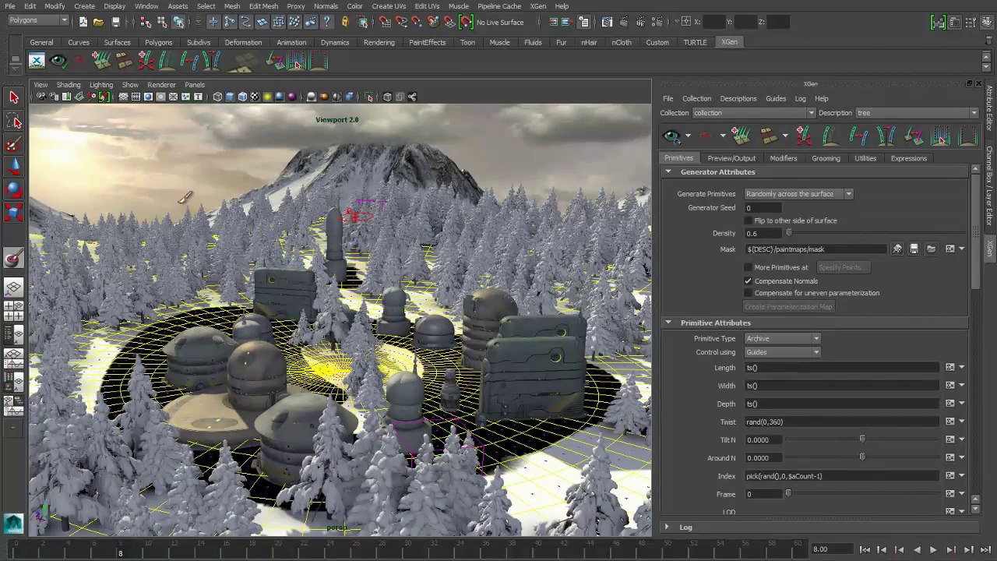
left_click(14, 169)
left_click_drag(380, 232, 459, 198, "alt")
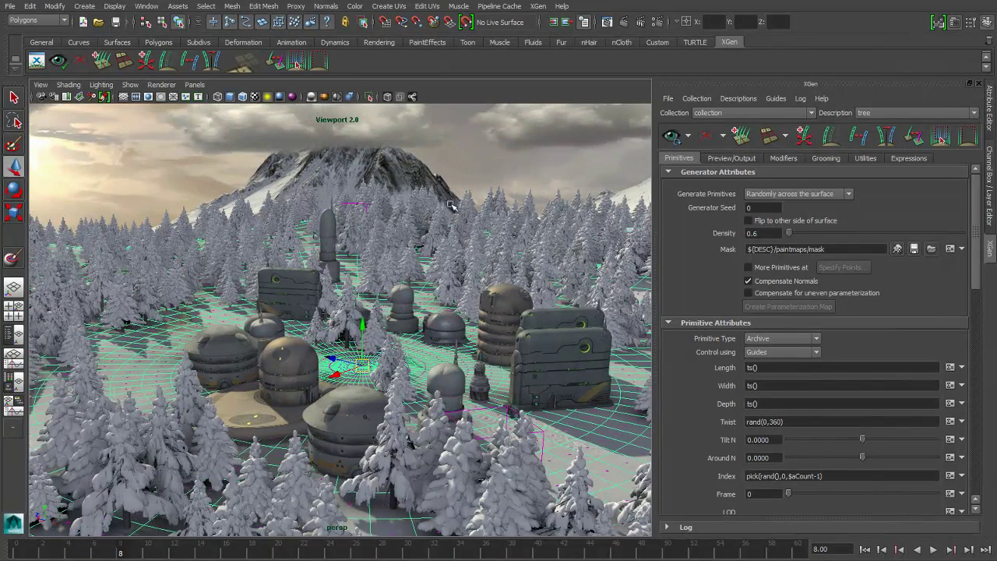
left_click(14, 97)
left_click(117, 169)
left_click_drag(259, 246, 352, 288, "alt")
left_click(670, 136)
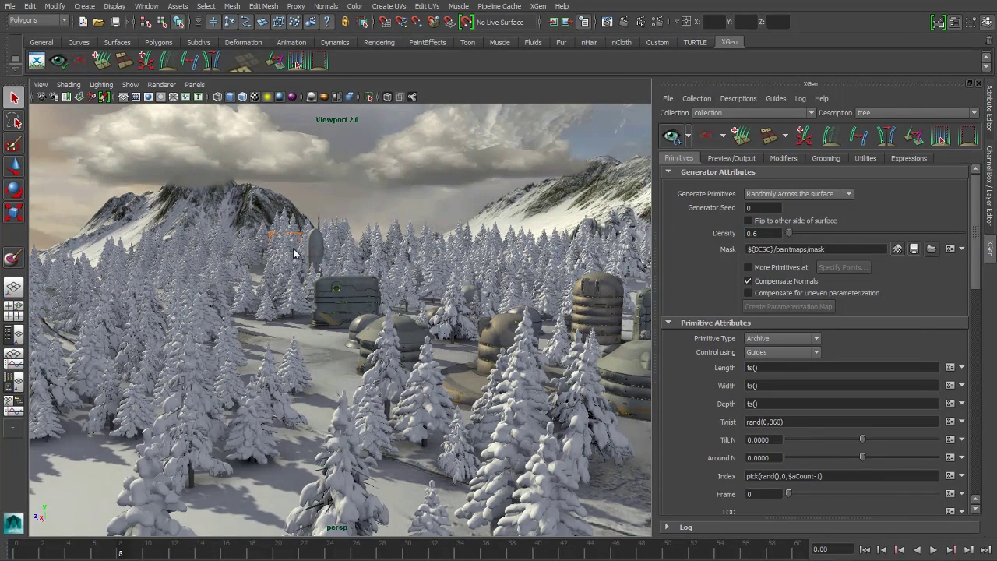